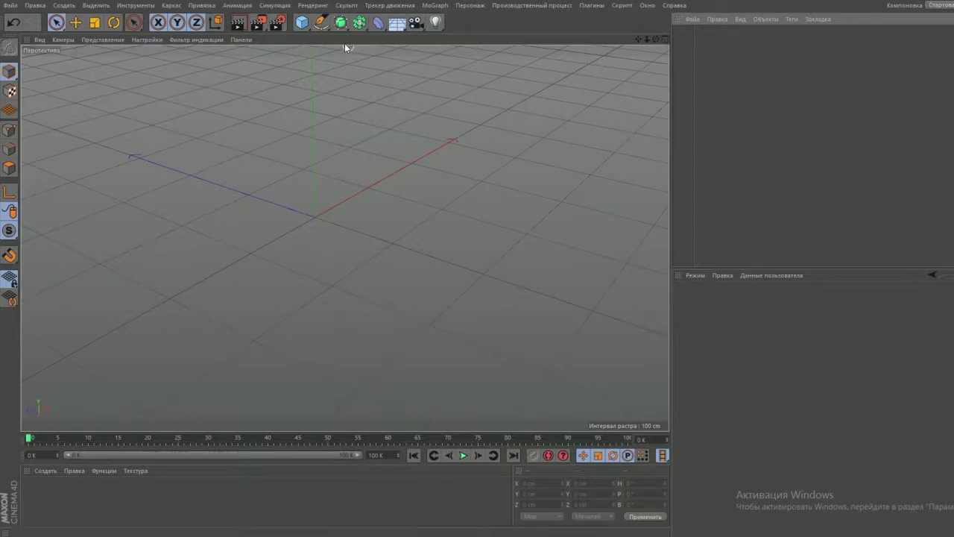
# Show the generator palette with Subdivision Surface, Extrude, Lathe, Sweep, Loft and Bezier
pyautogui.click(341, 23)
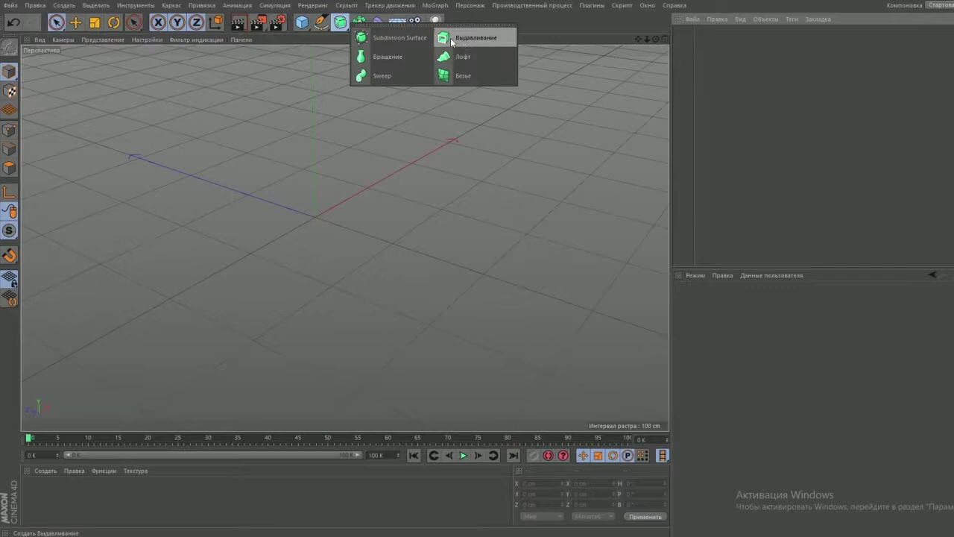
# Add a Subdivision Surface object and bring up its Coord settings
pyautogui.click(407, 41)
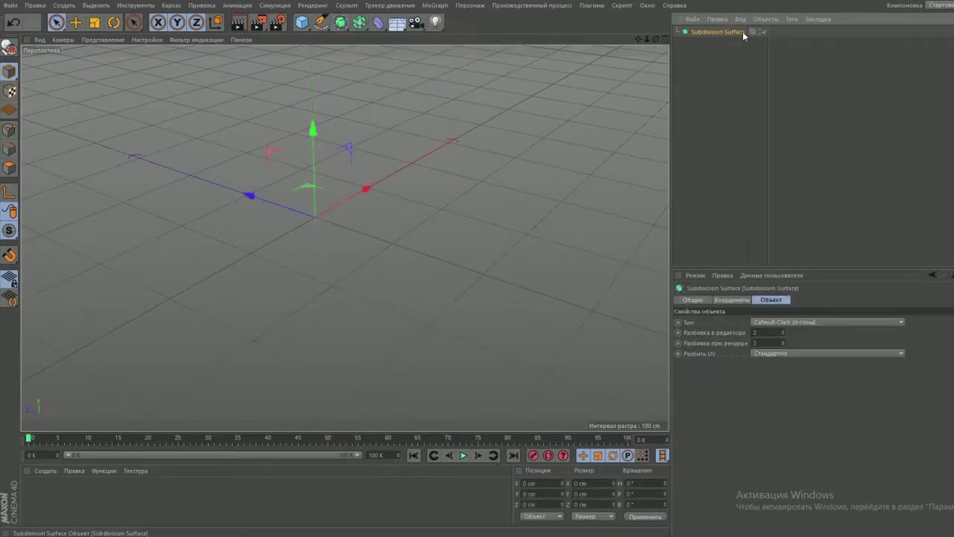
pyautogui.click(739, 300)
pyautogui.click(704, 300)
pyautogui.click(732, 300)
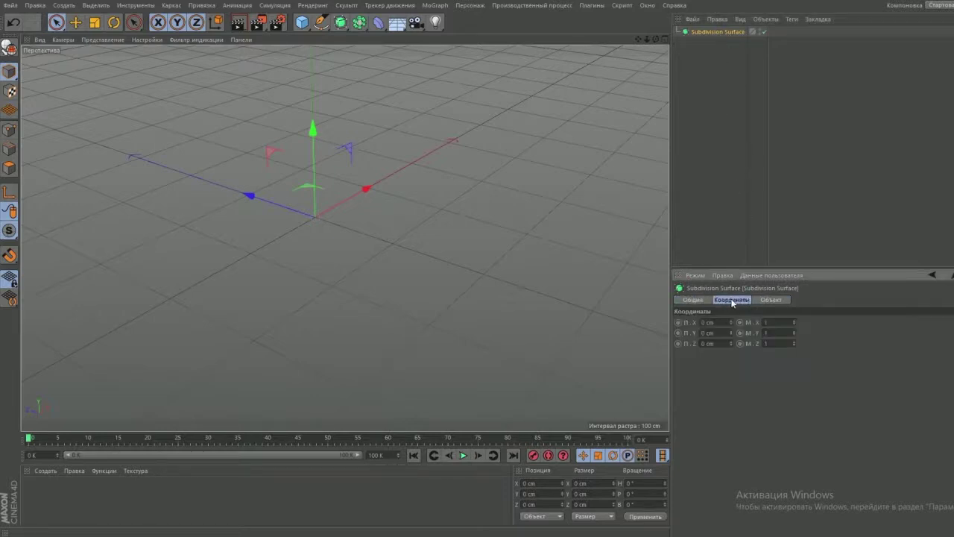
pyautogui.click(773, 299)
pyautogui.click(733, 300)
# Browse the Subdivision Surface's Basic, Coord and Object tabs to reach its type and level settings
pyautogui.click(704, 299)
pyautogui.click(732, 299)
pyautogui.click(761, 301)
pyautogui.click(713, 301)
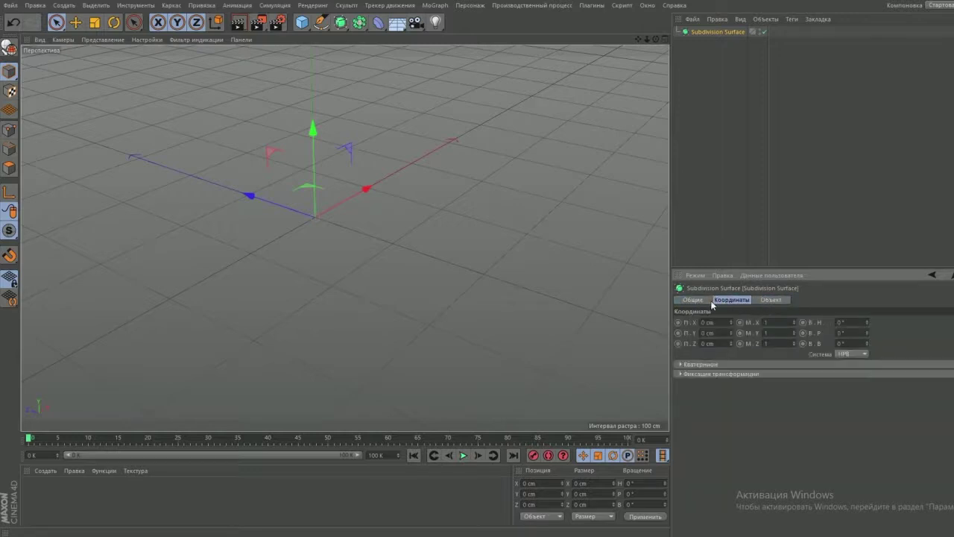
pyautogui.click(704, 300)
pyautogui.click(763, 301)
pyautogui.click(734, 300)
pyautogui.click(692, 300)
pyautogui.click(776, 300)
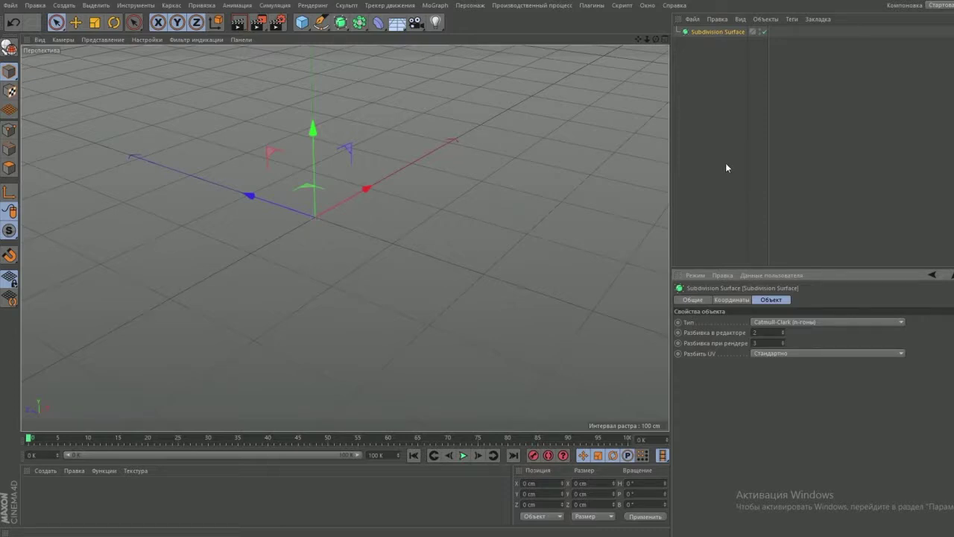
# Review the tabs again, ending on Catmull-Clark with editor subdivision 2 and render 3
pyautogui.click(725, 299)
pyautogui.click(704, 300)
pyautogui.click(768, 299)
pyautogui.click(732, 300)
pyautogui.click(701, 300)
pyautogui.click(775, 299)
pyautogui.click(693, 300)
pyautogui.click(771, 299)
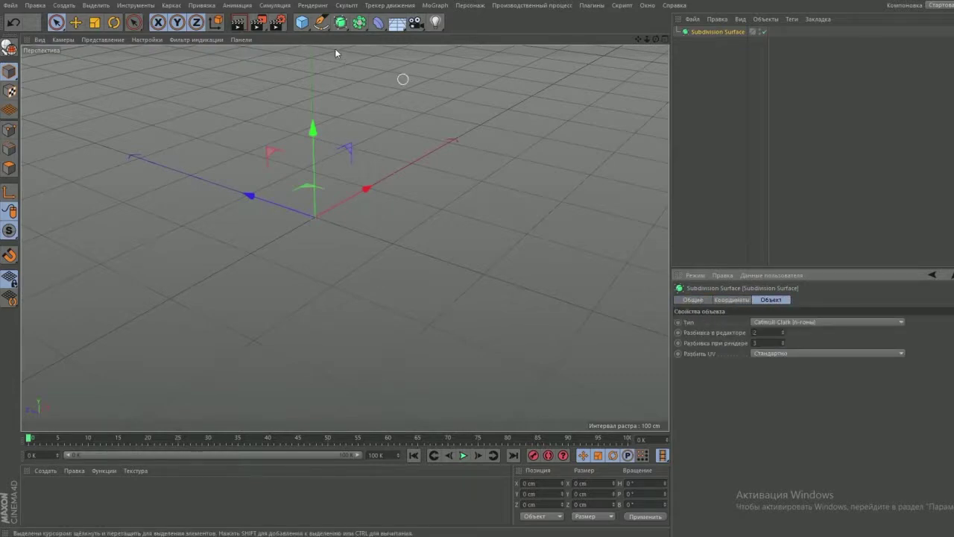
# Add a 200 cm Cube and nest it under Subdivision Surface, rounding it into a sphere
pyautogui.click(302, 22)
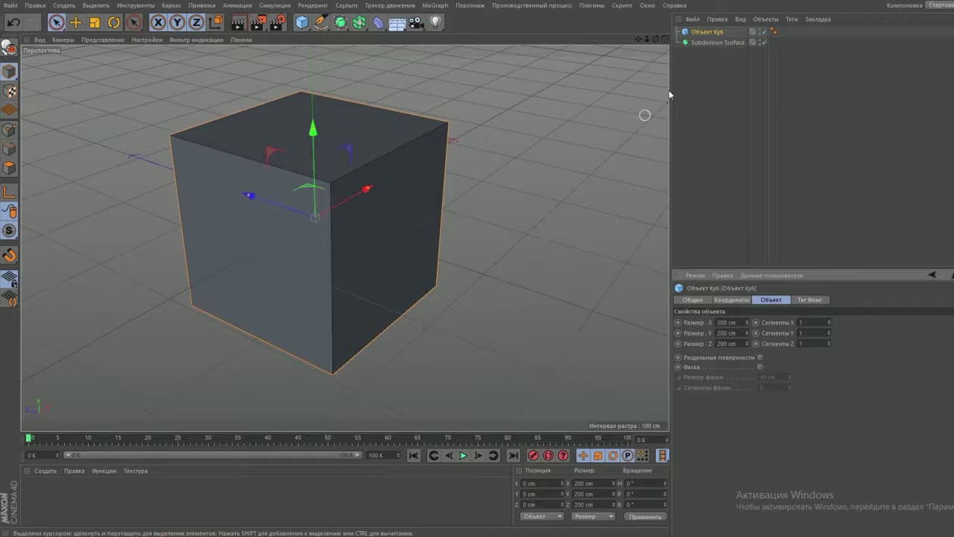
pyautogui.click(717, 35)
pyautogui.moveTo(717, 34); pyautogui.dragTo(727, 43)
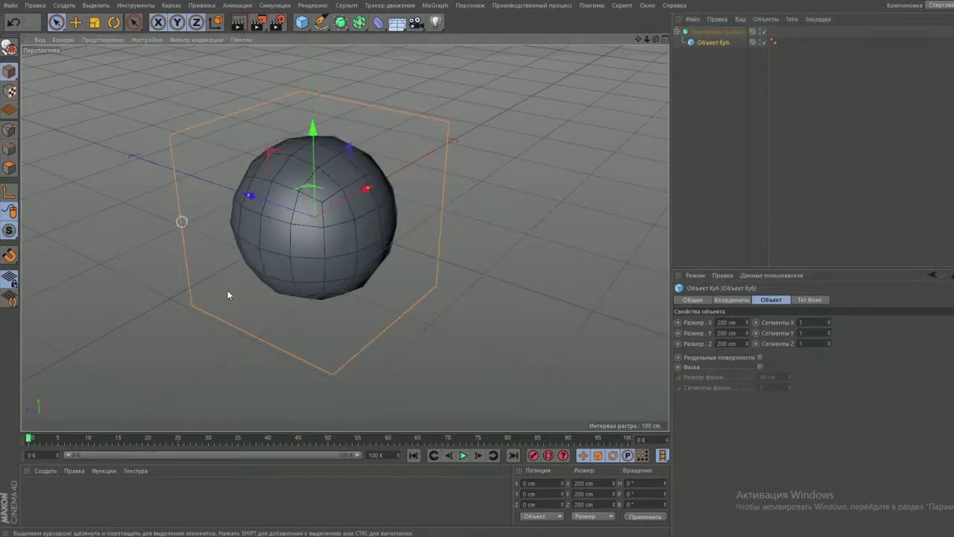
pyautogui.click(227, 290)
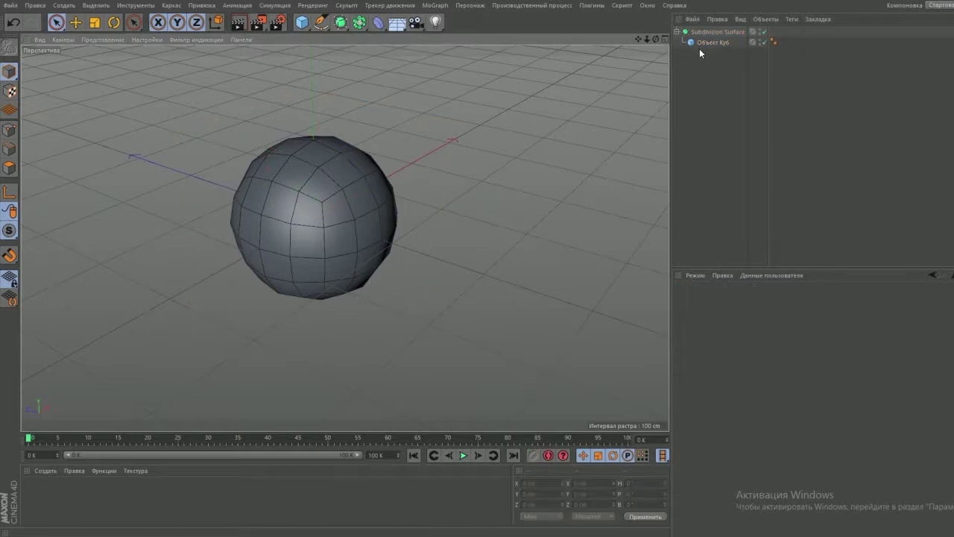
pyautogui.click(715, 32)
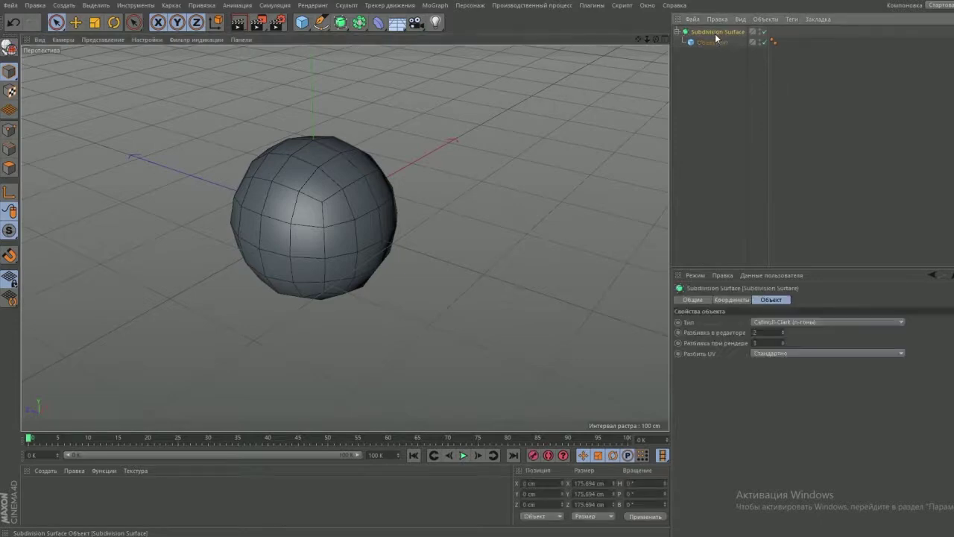
pyautogui.click(783, 333)
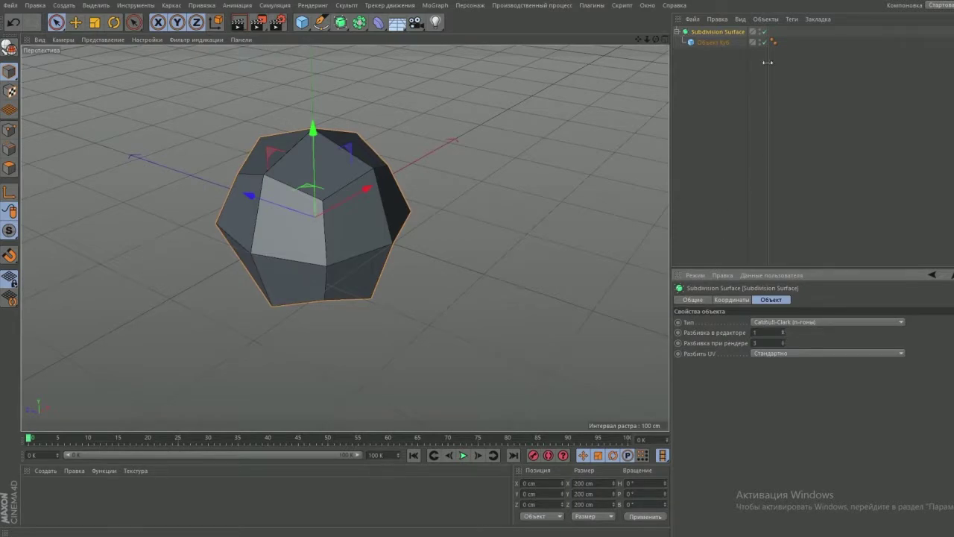
pyautogui.click(764, 32)
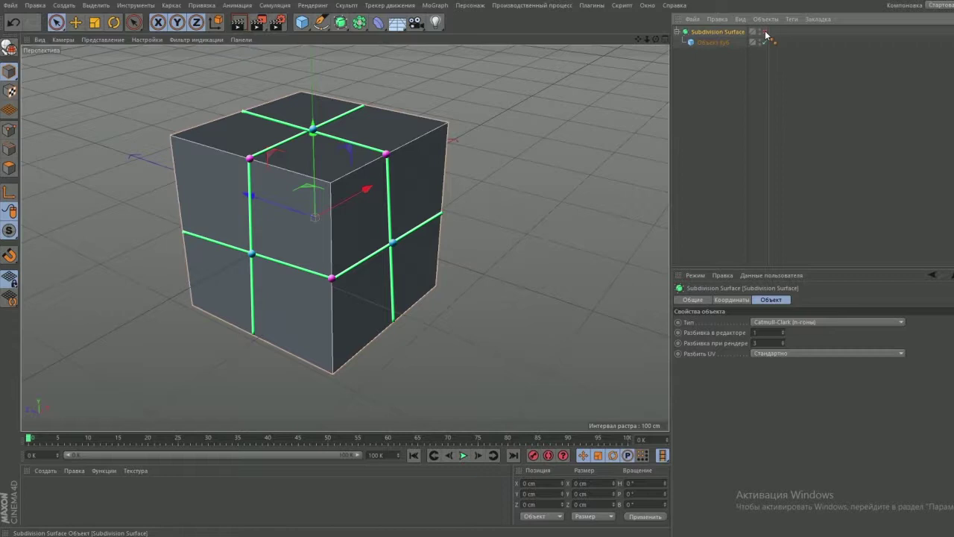
pyautogui.click(765, 31)
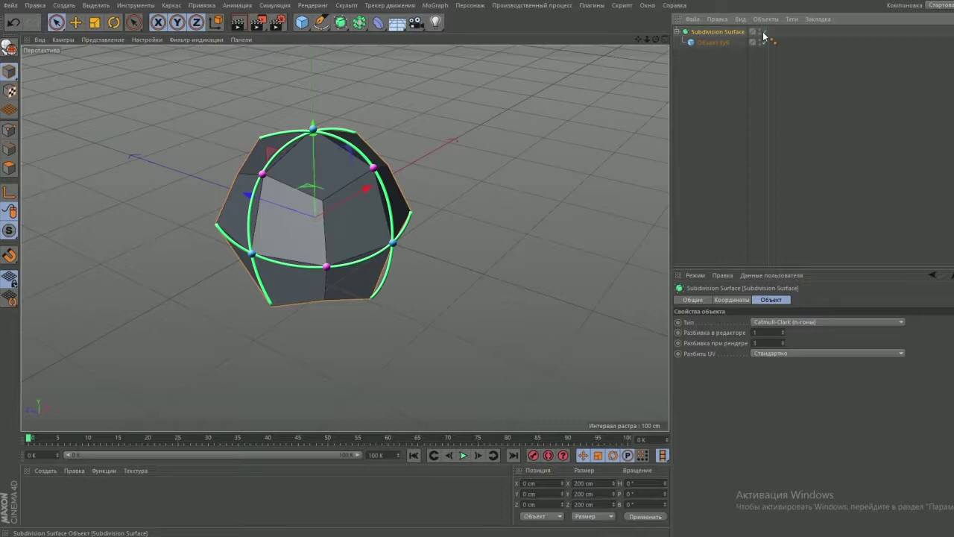
pyautogui.click(782, 331)
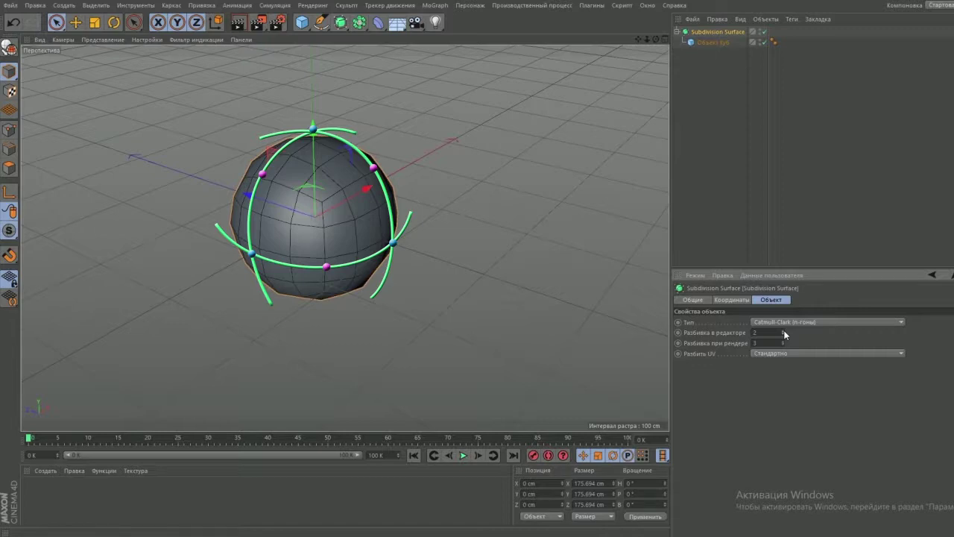
# Step Editor Subdivision between 1 and 5 to compare smoothness, settling back at 2
pyautogui.click(783, 335)
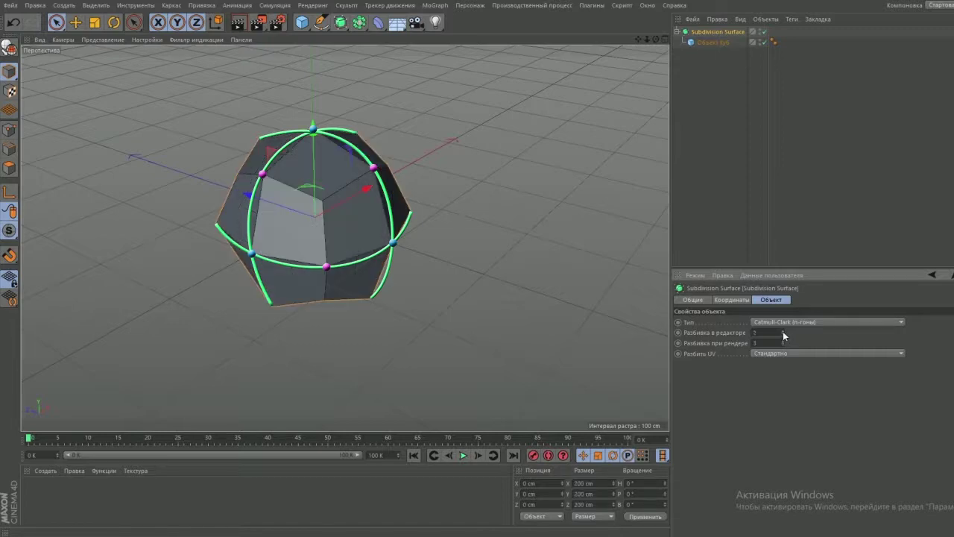
pyautogui.click(783, 332)
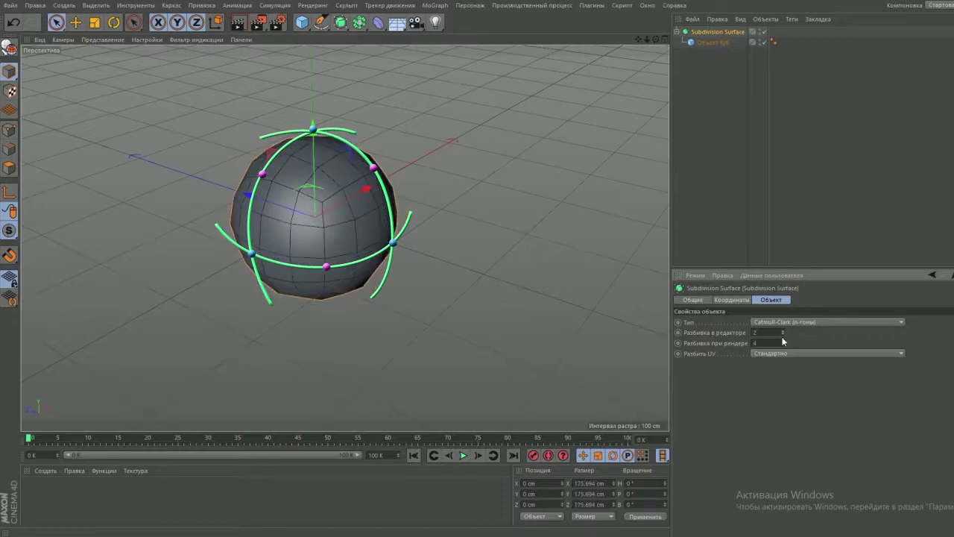
pyautogui.click(784, 334)
pyautogui.click(783, 332)
pyautogui.click(783, 332)
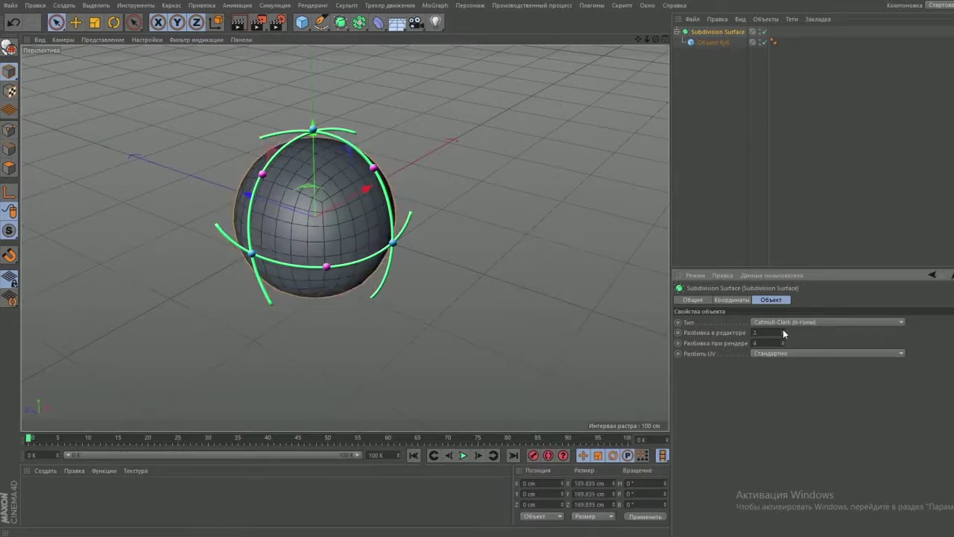
pyautogui.click(782, 332)
pyautogui.click(783, 333)
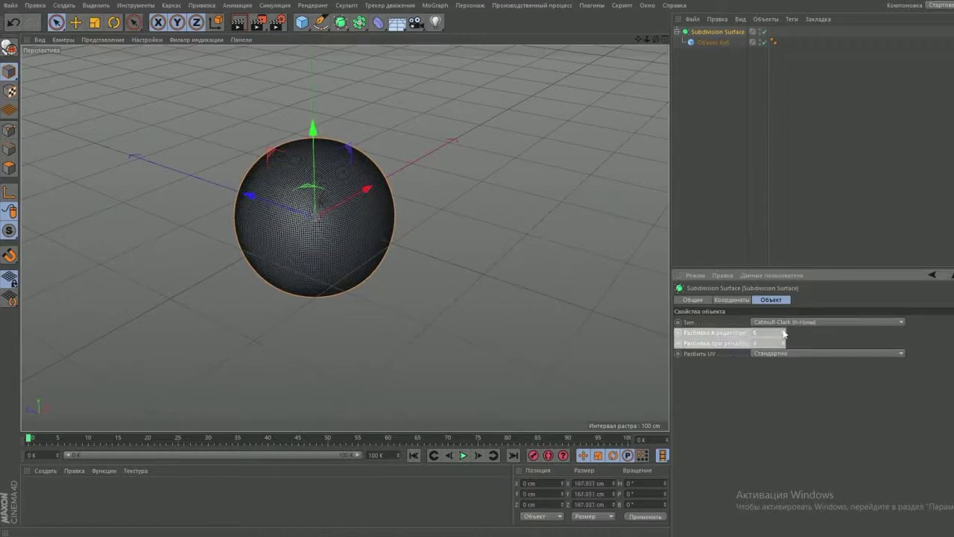
pyautogui.click(783, 336)
pyautogui.click(783, 336)
pyautogui.click(783, 335)
# Raise Subdivision Renderer to 6 while keeping Editor Subdivision at 2
pyautogui.click(783, 341)
pyautogui.click(783, 331)
pyautogui.click(783, 335)
pyautogui.click(784, 339)
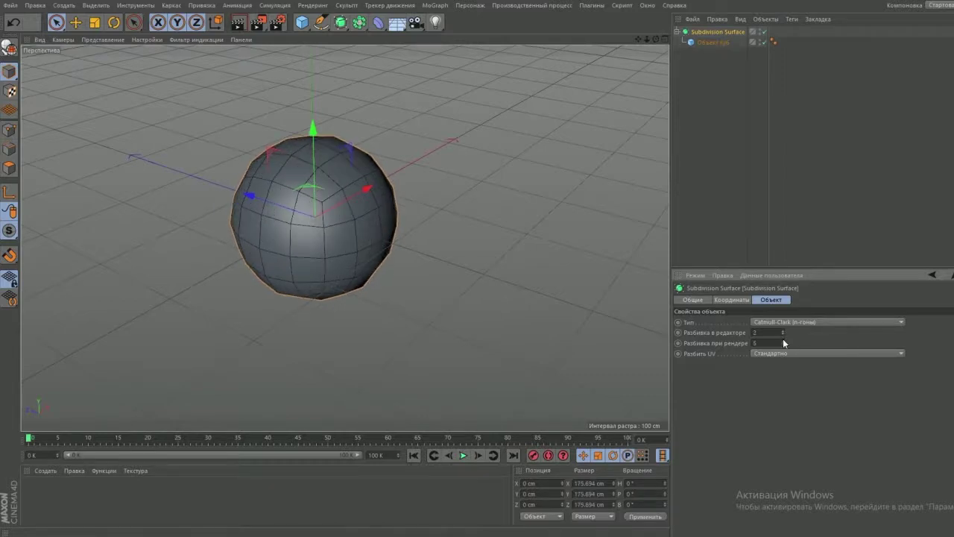
pyautogui.click(257, 23)
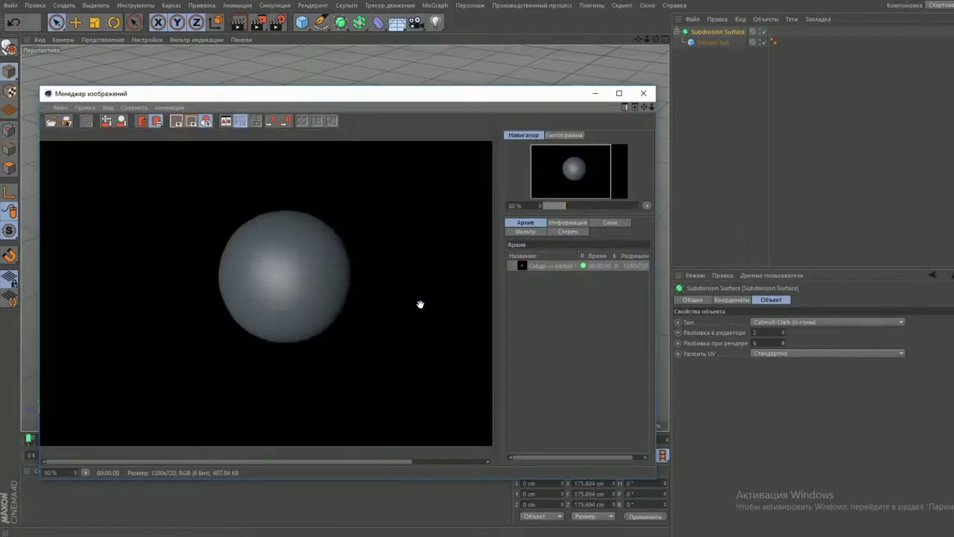
pyautogui.click(649, 94)
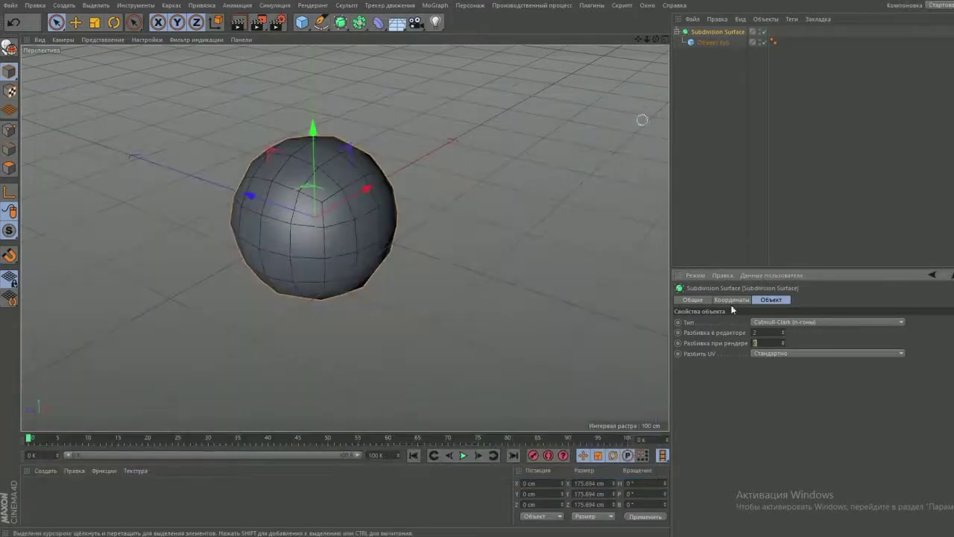
pyautogui.click(783, 330)
pyautogui.click(782, 330)
pyautogui.click(783, 331)
pyautogui.click(782, 334)
pyautogui.click(782, 334)
pyautogui.click(782, 334)
pyautogui.click(783, 334)
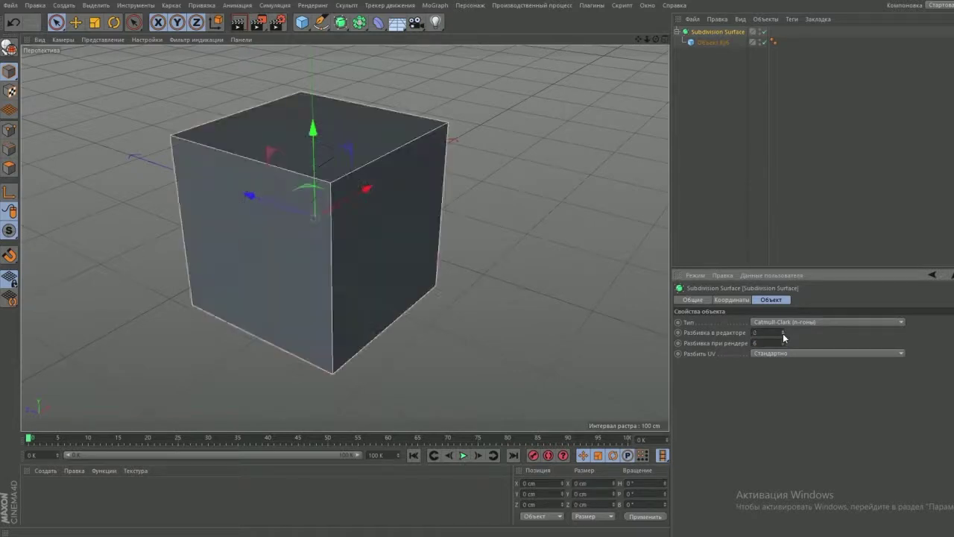
pyautogui.click(781, 330)
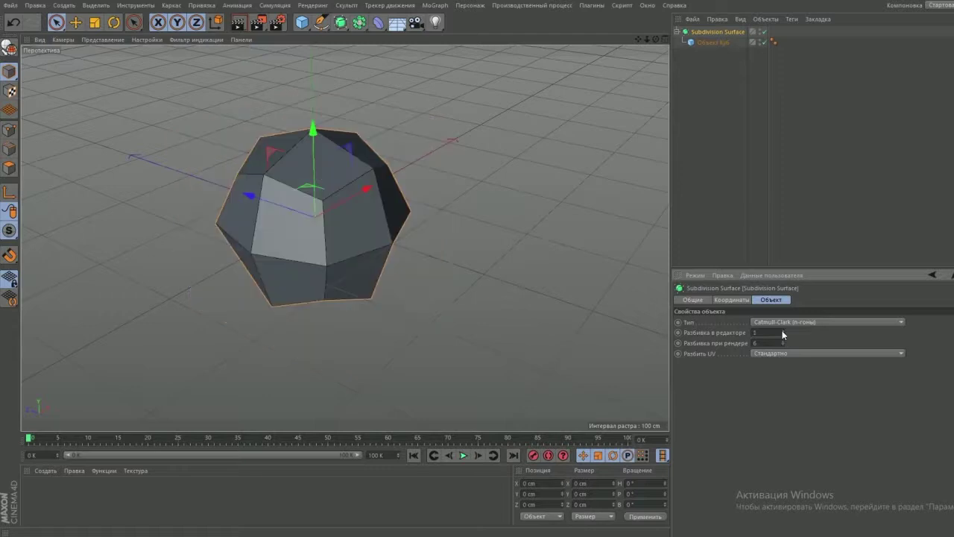
pyautogui.click(783, 330)
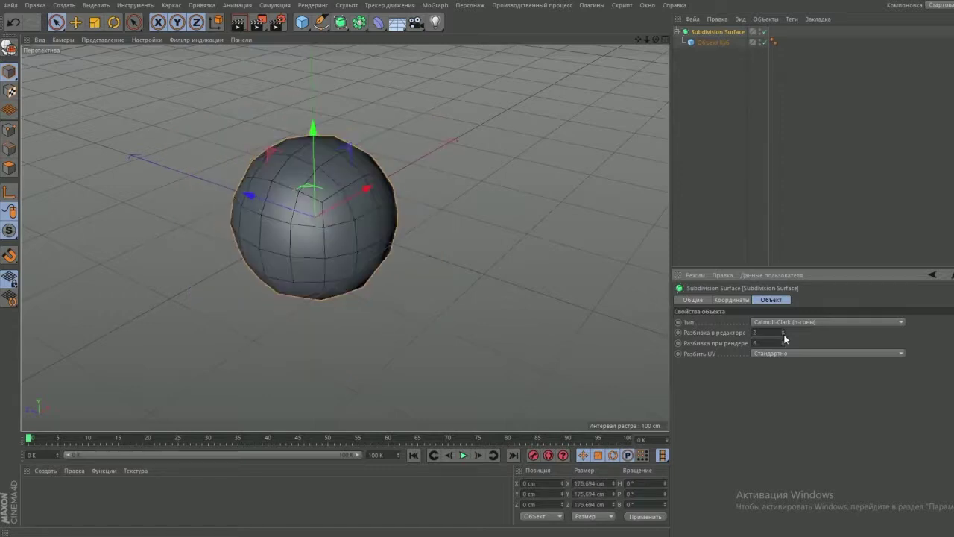
pyautogui.click(782, 334)
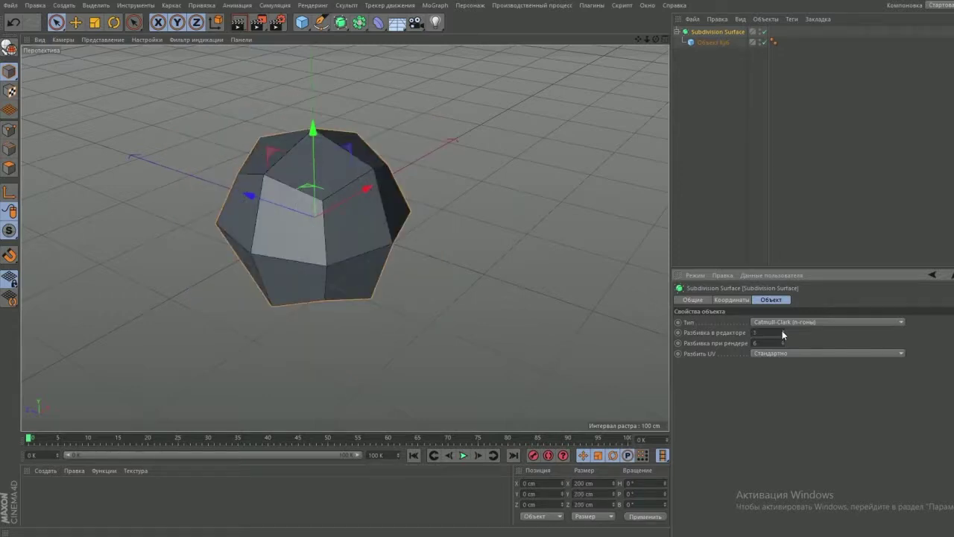
pyautogui.click(782, 330)
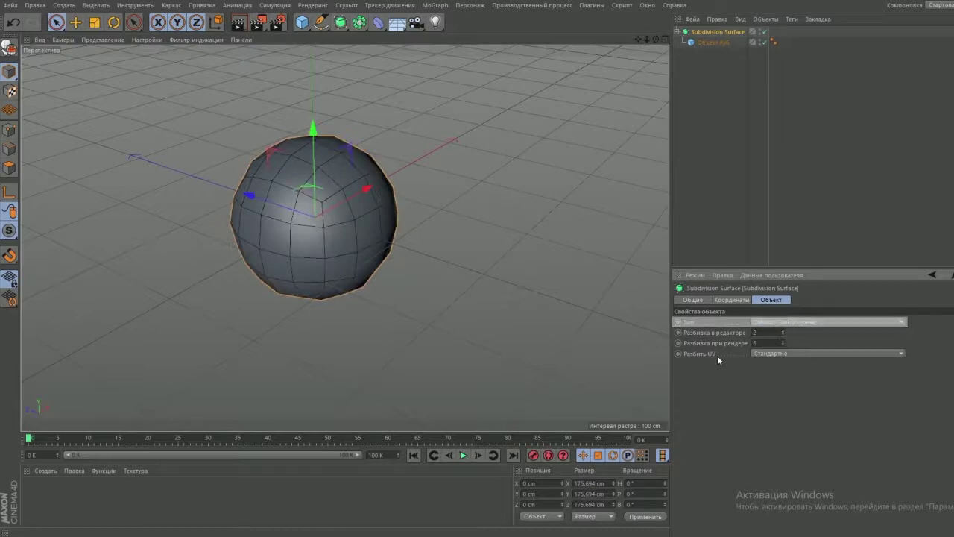
# Change the subdivision Type to OpenSubdiv Loop, then to OpenSubdiv Bilinear
pyautogui.click(851, 322)
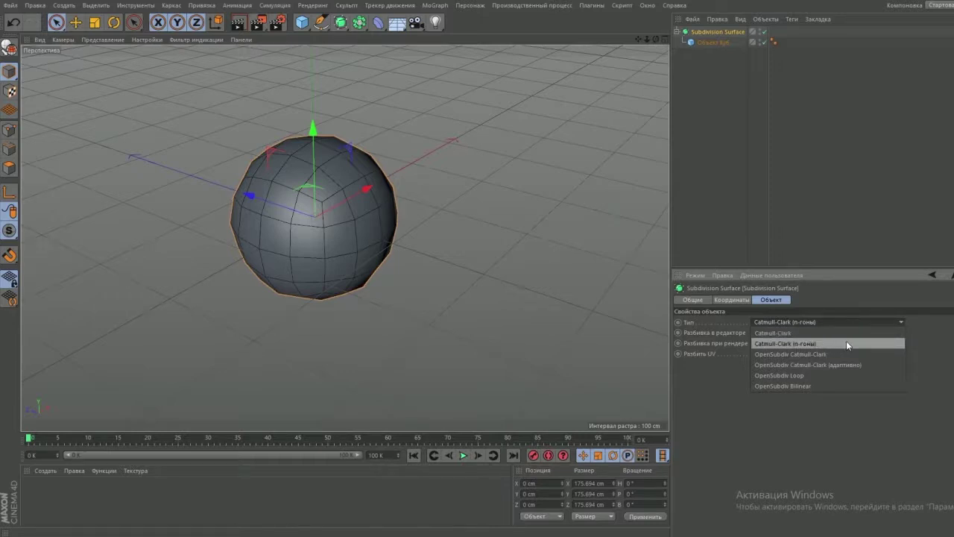
pyautogui.click(804, 375)
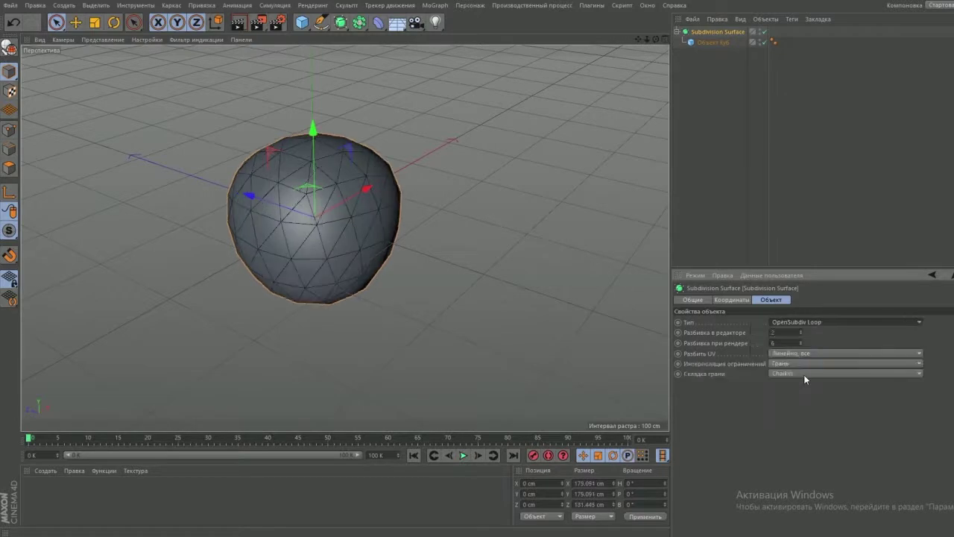
pyautogui.click(831, 320)
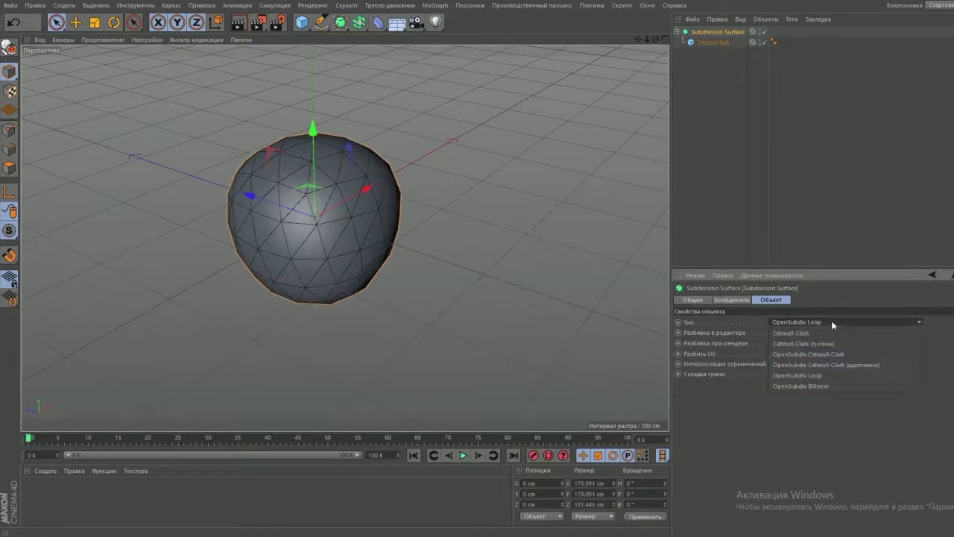
pyautogui.click(815, 387)
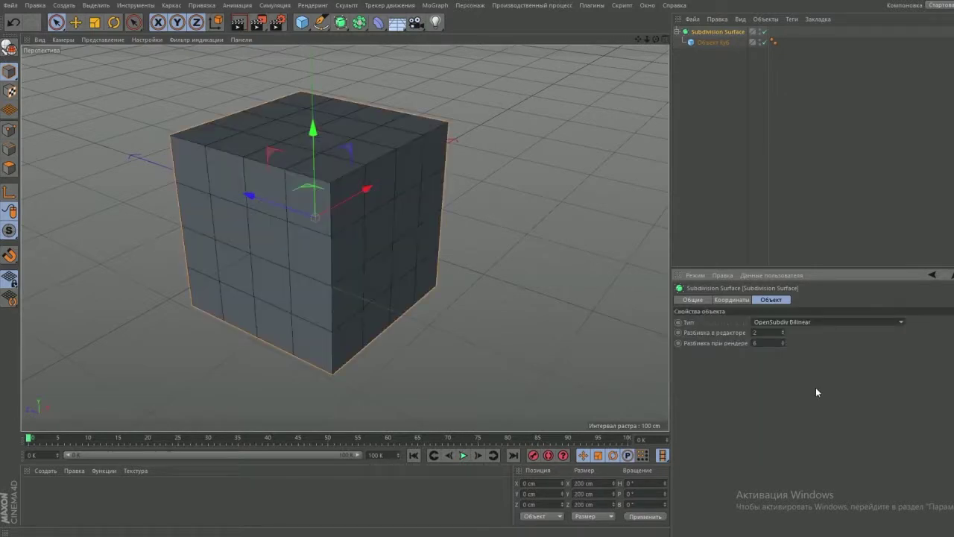
# Raise Editor Subdivision to 5 and frame the cubes and planes in the view
pyautogui.click(782, 331)
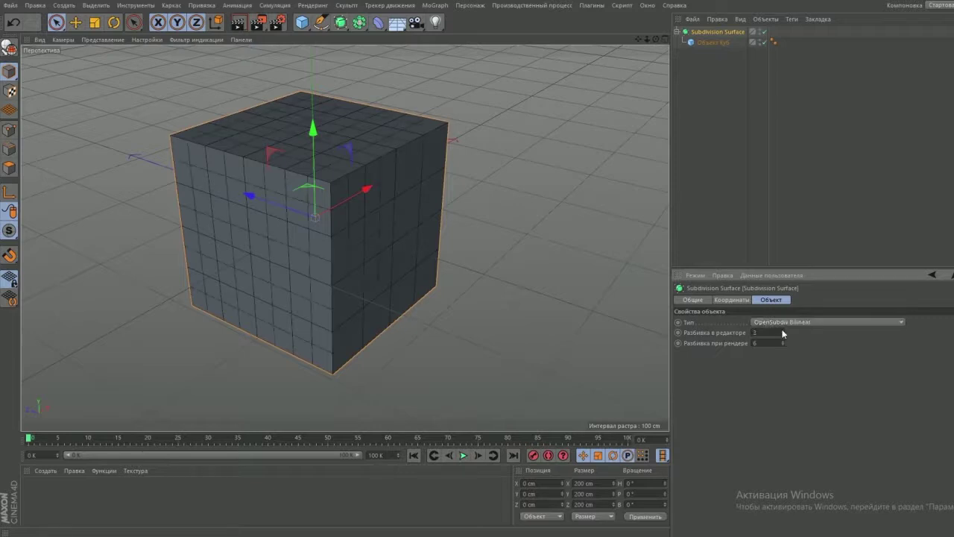
pyautogui.click(782, 330)
pyautogui.click(782, 331)
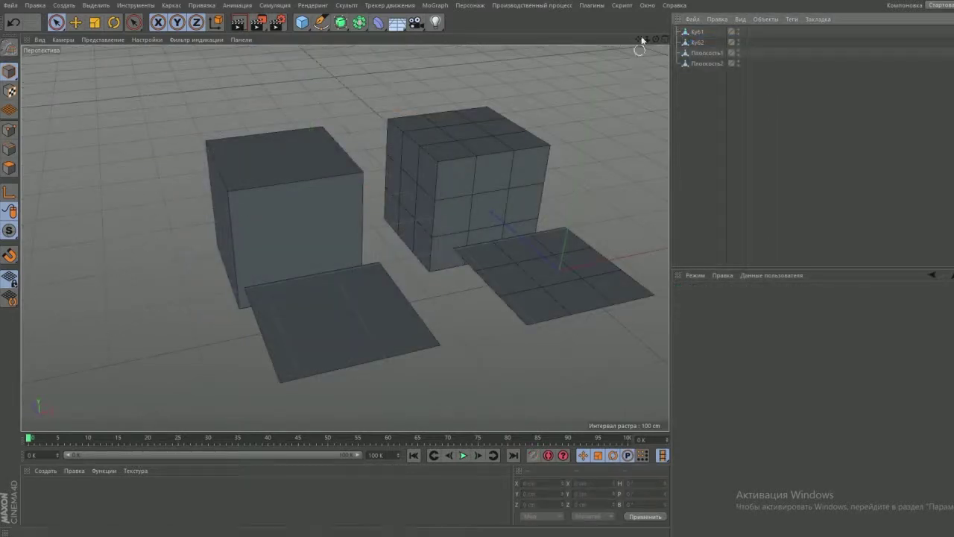
pyautogui.moveTo(639, 36); pyautogui.dragTo(623, 95)
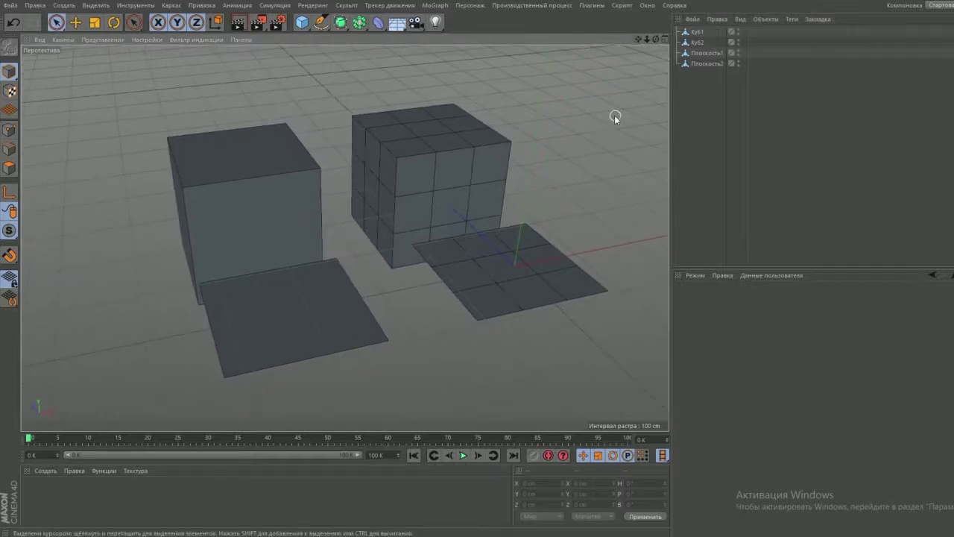
# Add two Subdivision Surfaces and nest Плоскость1 and Плоскость2 under them, one each
pyautogui.click(707, 55)
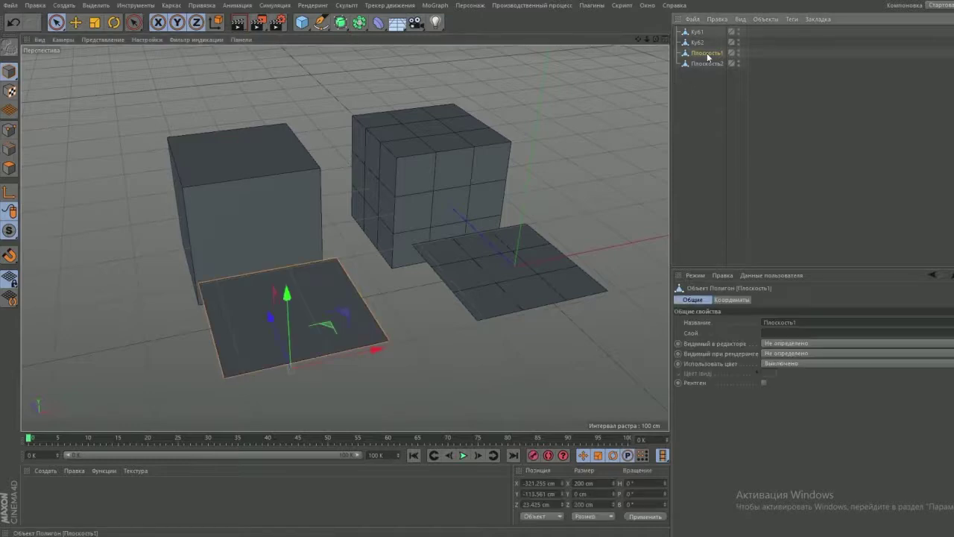
pyautogui.click(708, 65)
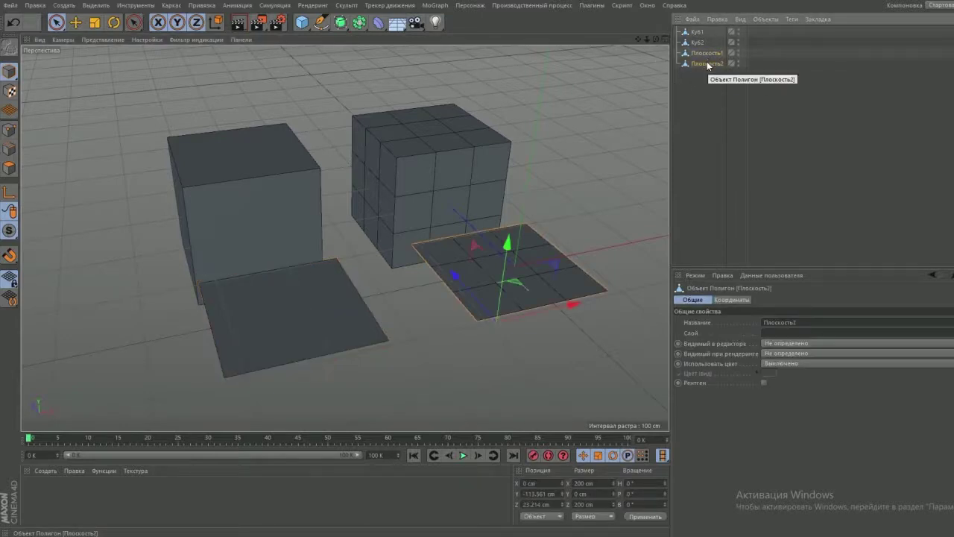
pyautogui.click(697, 32)
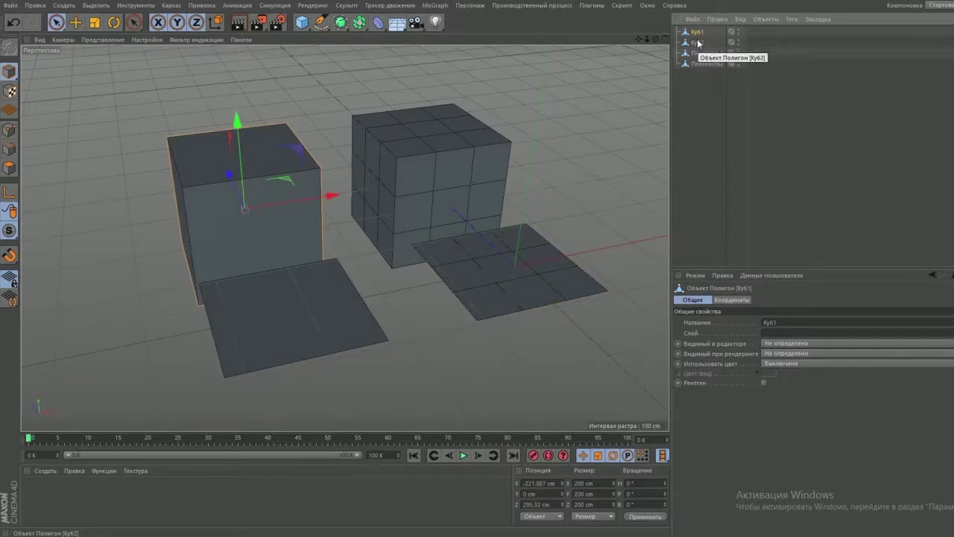
pyautogui.click(697, 43)
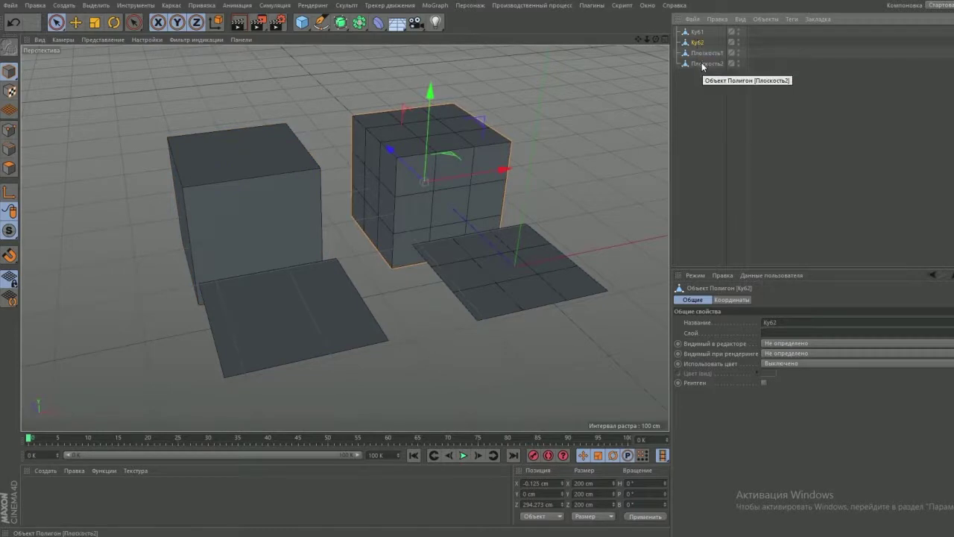
pyautogui.doubleClick(339, 24)
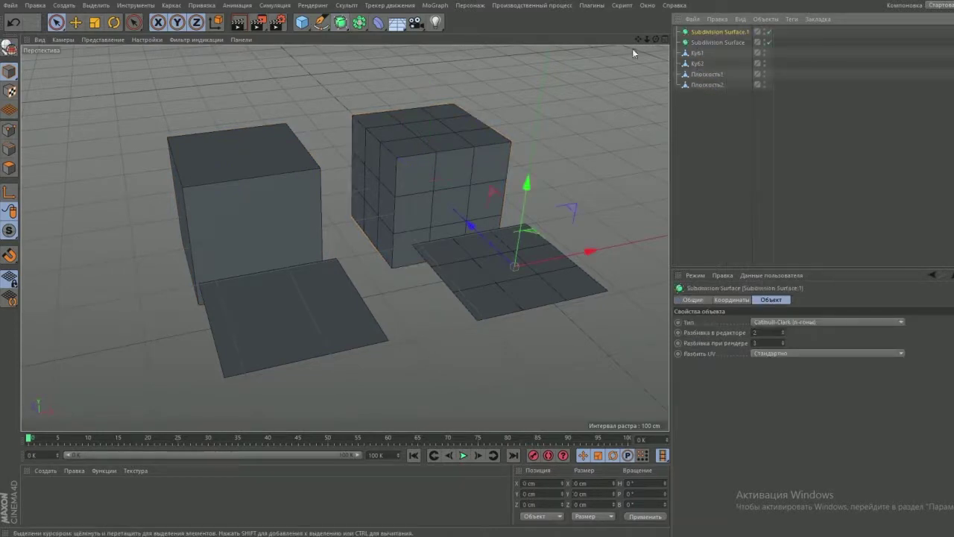
pyautogui.moveTo(701, 77); pyautogui.dragTo(720, 31)
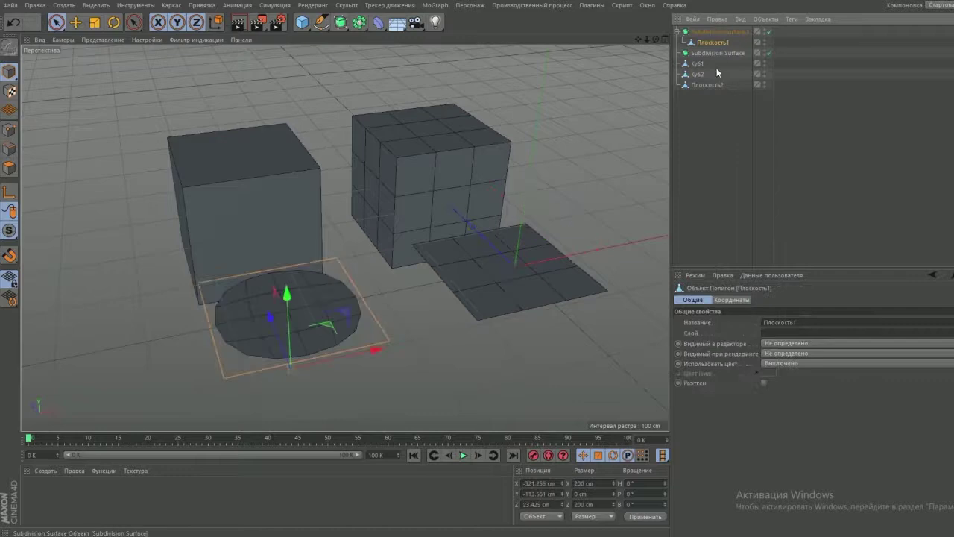
pyautogui.moveTo(707, 84); pyautogui.dragTo(720, 52)
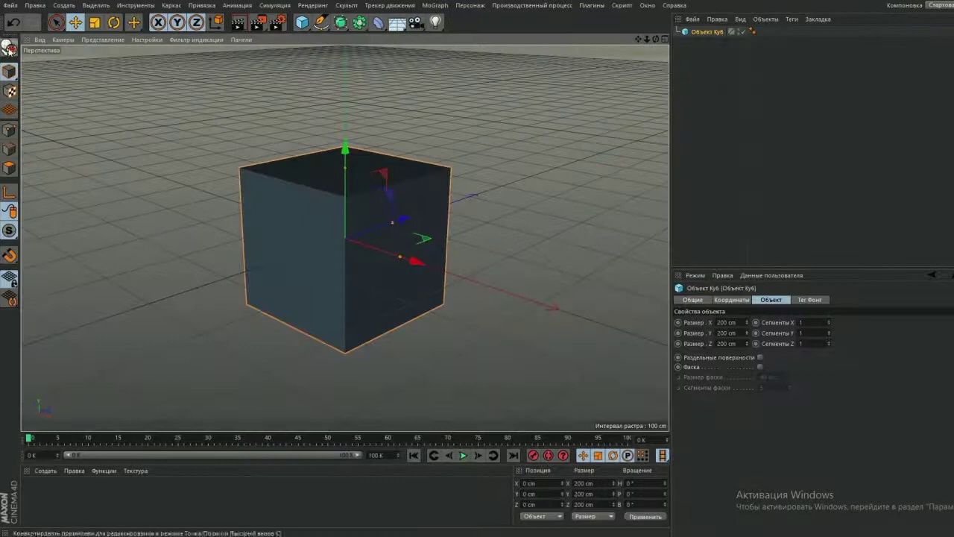
pyautogui.click(9, 48)
# In the right view, box-select the polygon cube's top points and lower them
pyautogui.click(9, 131)
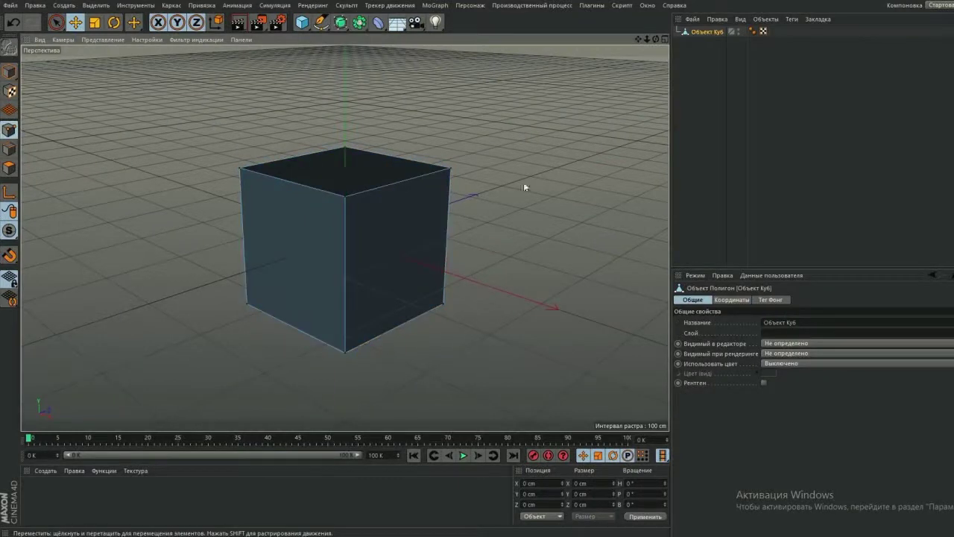
pyautogui.press('F3')
pyautogui.moveTo(56, 21); pyautogui.dragTo(82, 49)
pyautogui.moveTo(228, 119); pyautogui.dragTo(364, 196)
pyautogui.moveTo(345, 84); pyautogui.dragTo(347, 153)
pyautogui.press('F1')
# Inset the top face about 25 cm with Extrude Inner and raise it as a smaller block
pyautogui.rightClick(504, 97)
pyautogui.click(544, 228)
pyautogui.moveTo(425, 281); pyautogui.dragTo(381, 282)
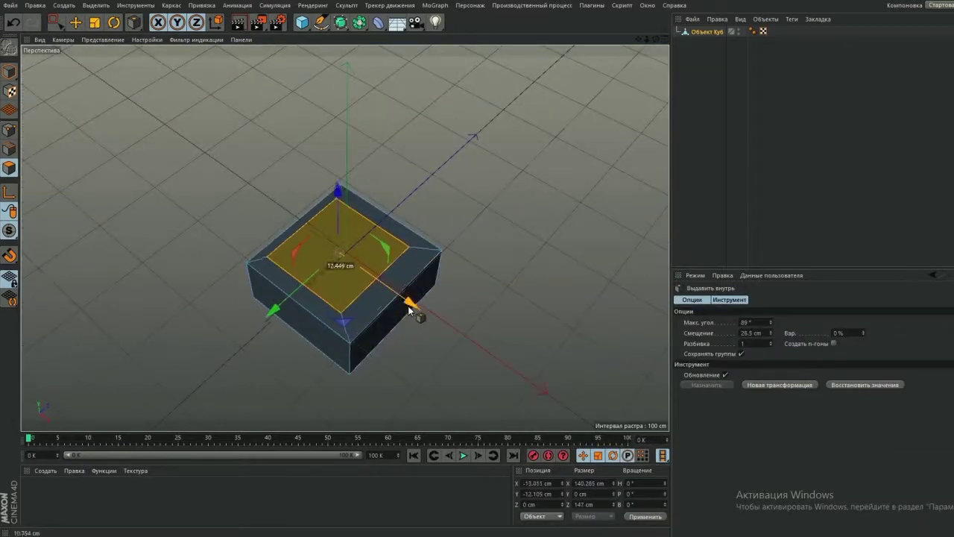
pyautogui.press('F5')
pyautogui.press('e')
pyautogui.moveTo(183, 123); pyautogui.dragTo(183, 95)
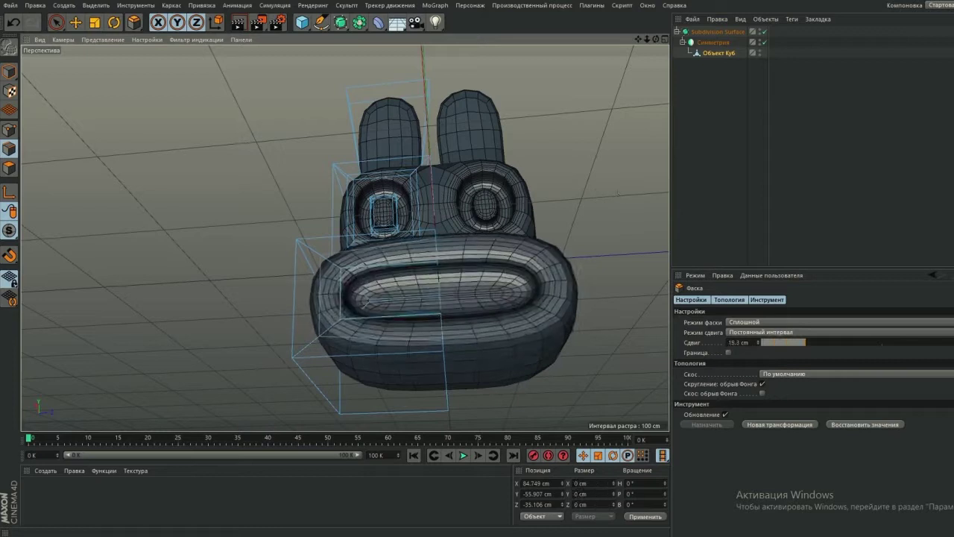
# Shrink the bevel offset to 0.001 cm and toggle the model's smoothing to compare
pyautogui.moveTo(805, 342); pyautogui.dragTo(760, 342)
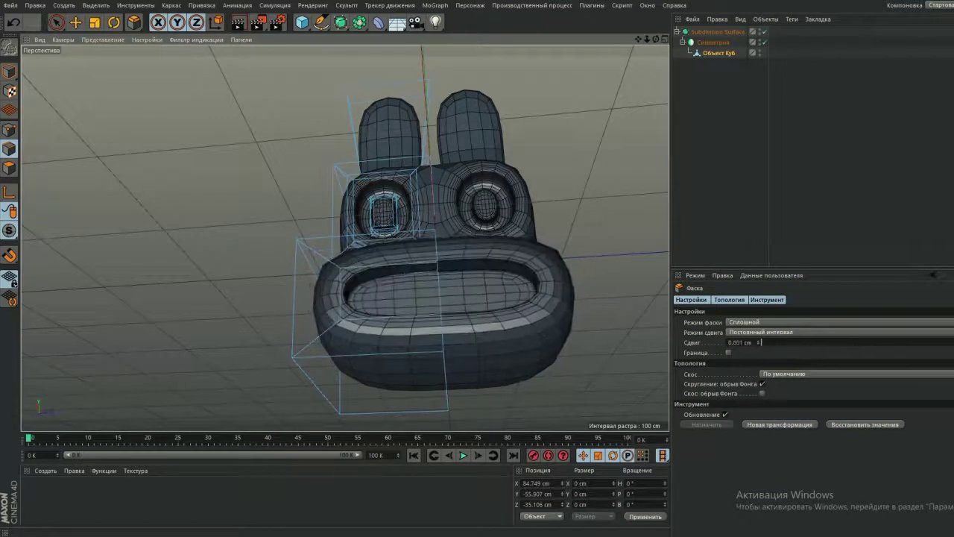
pyautogui.click(764, 32)
pyautogui.click(764, 32)
pyautogui.click(764, 32)
pyautogui.click(764, 32)
# Leave the model's smoothing off and disable Subdivision Surface.1 to flatten the left plane
pyautogui.click(764, 31)
pyautogui.click(764, 31)
pyautogui.click(764, 32)
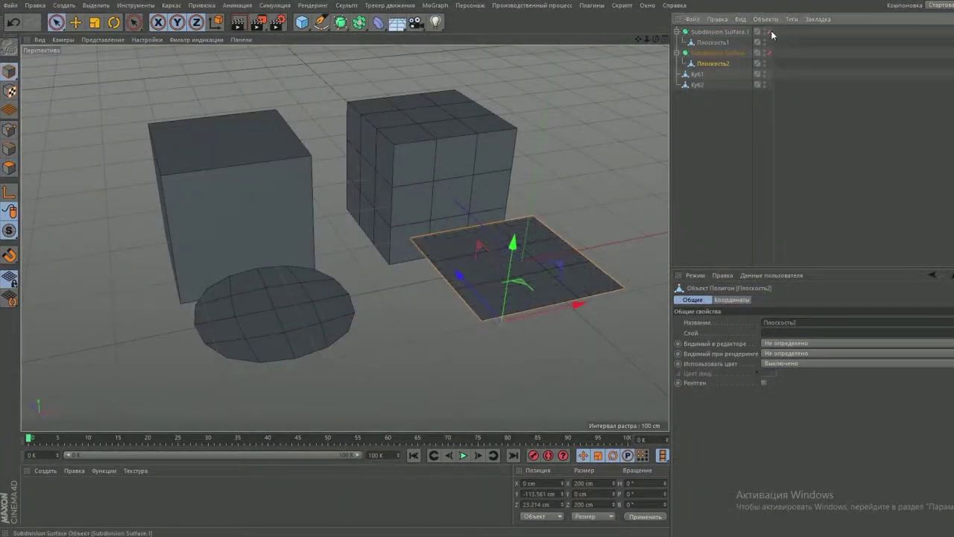
pyautogui.click(769, 31)
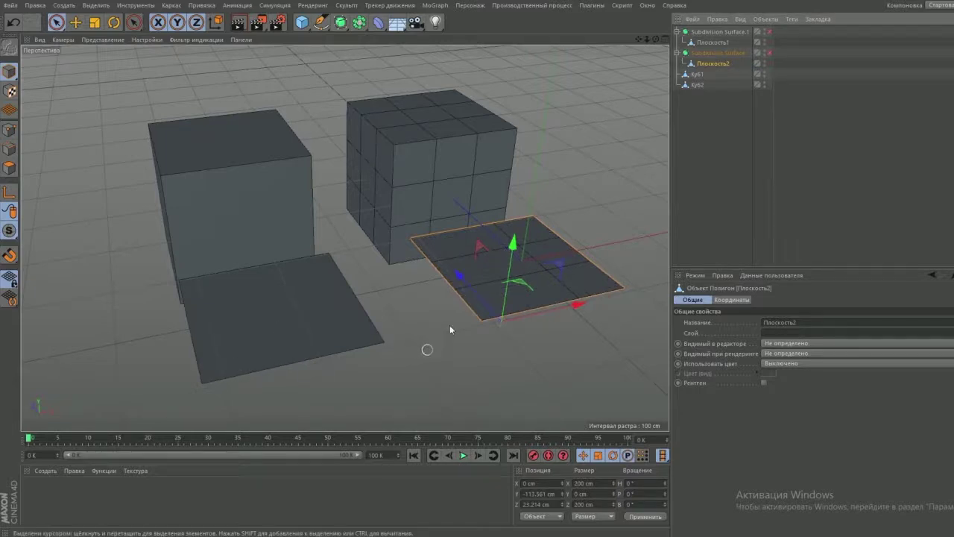
pyautogui.moveTo(655, 39); pyautogui.dragTo(384, 215)
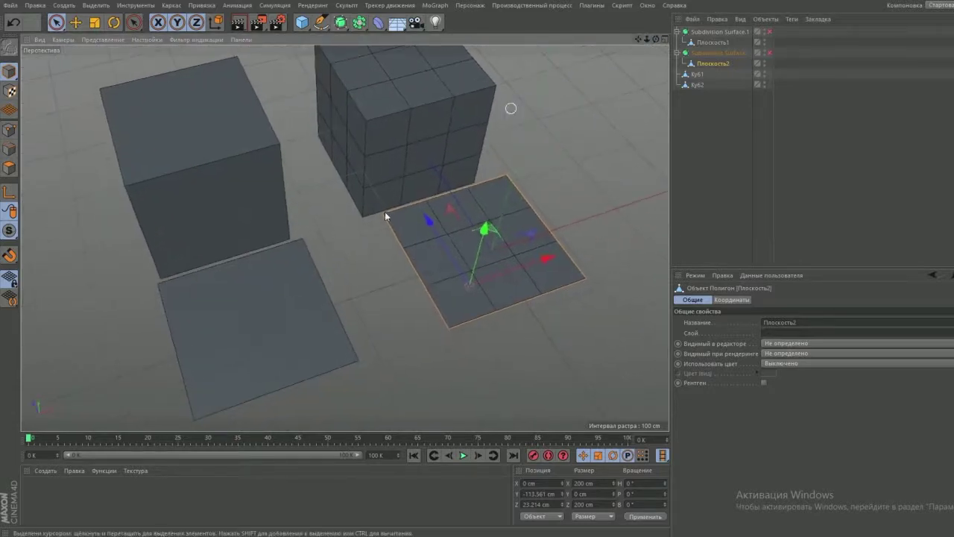
pyautogui.click(770, 52)
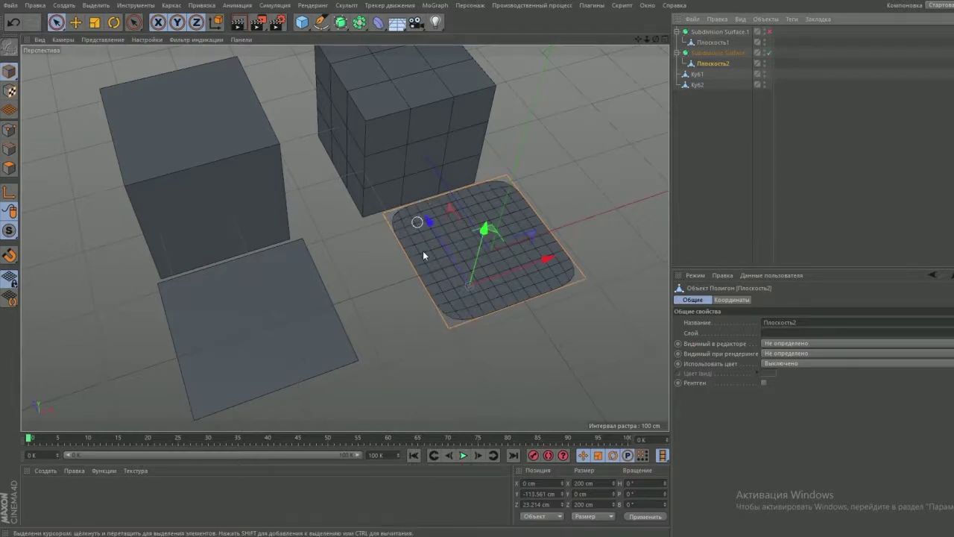
pyautogui.click(769, 53)
pyautogui.click(769, 53)
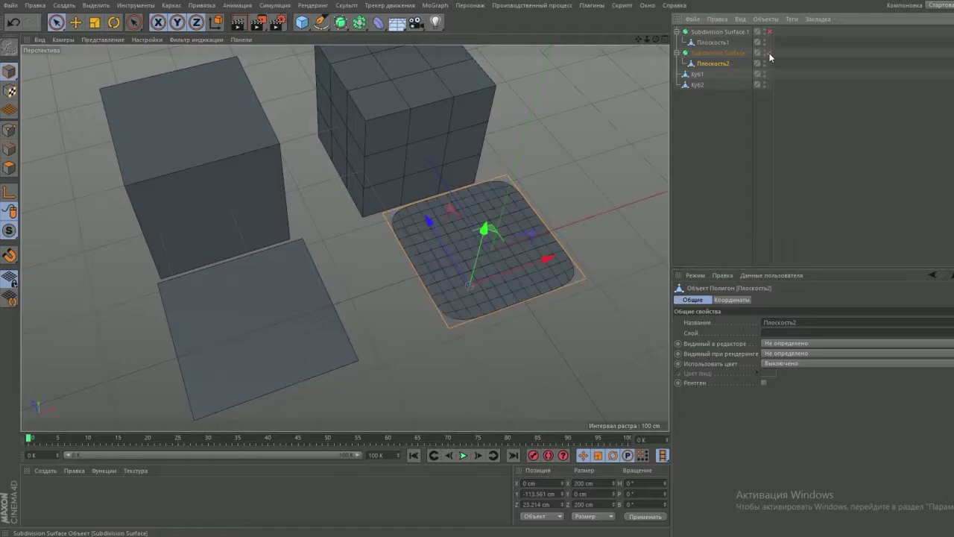
pyautogui.click(769, 53)
pyautogui.click(769, 53)
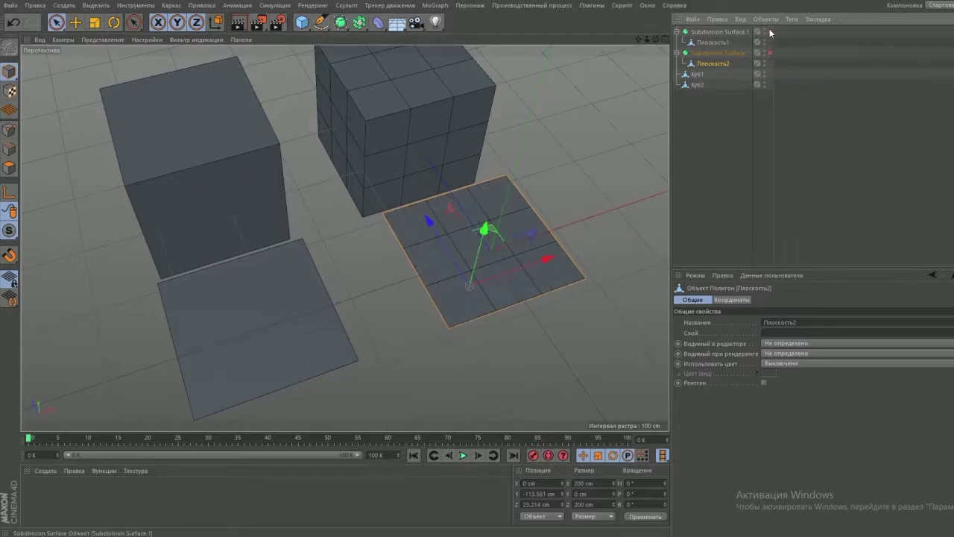
pyautogui.click(769, 32)
# Knife-cut edge loops near the borders of the left plane, Плоскость1
pyautogui.press('k')
pyautogui.press('k')
pyautogui.click(217, 351)
pyautogui.click(769, 31)
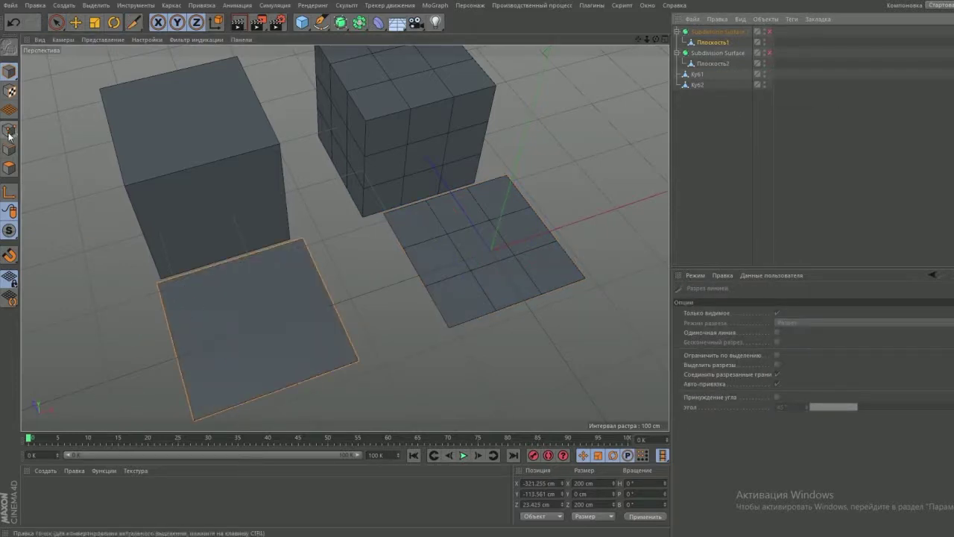
pyautogui.click(172, 278)
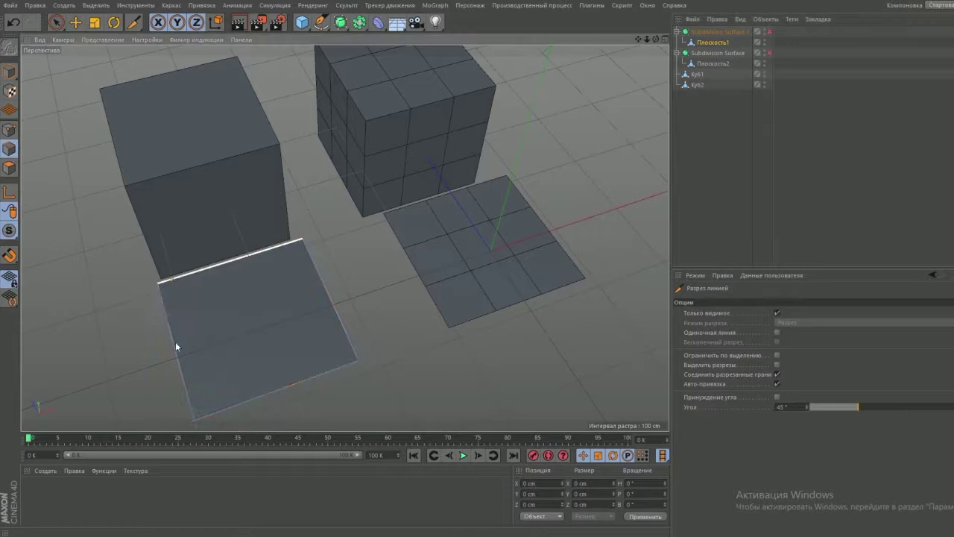
pyautogui.click(210, 417)
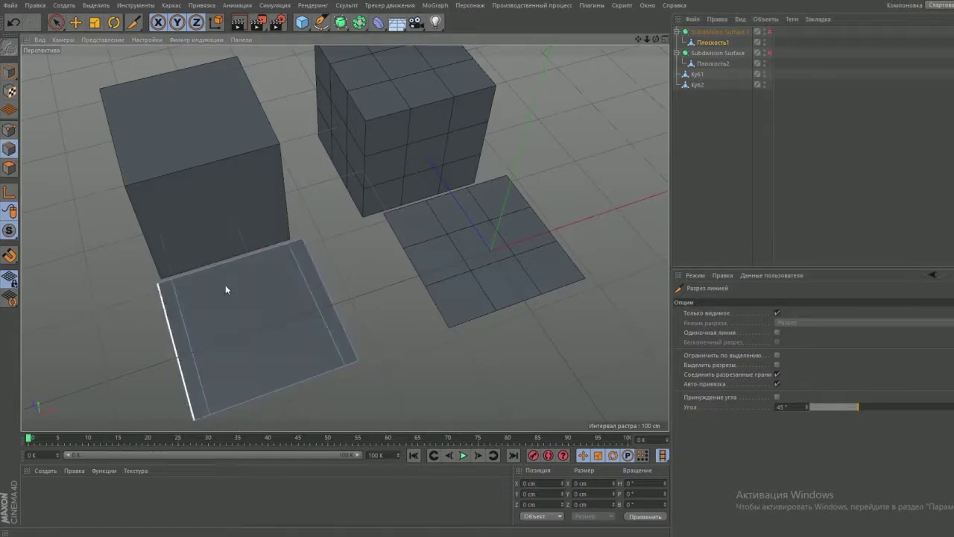
pyautogui.click(316, 254)
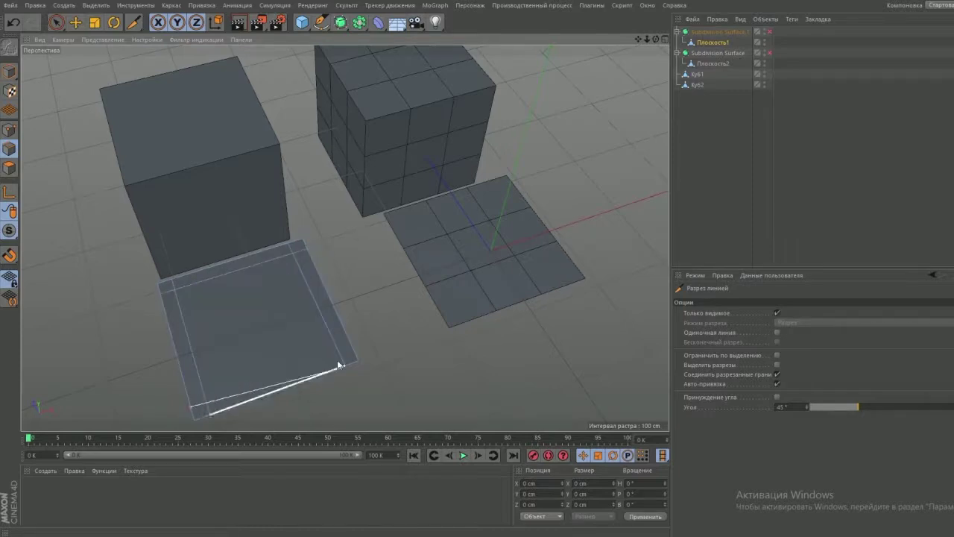
# Enable both planes' Subdivision Surfaces so only the uncut plane rounds
pyautogui.moveTo(771, 31); pyautogui.dragTo(766, 71)
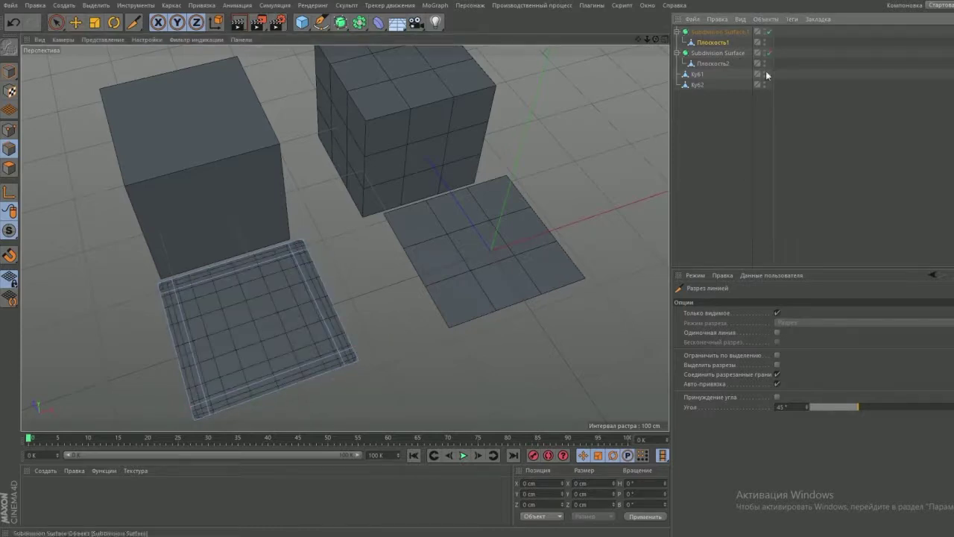
pyautogui.scroll(3, 375, 365)
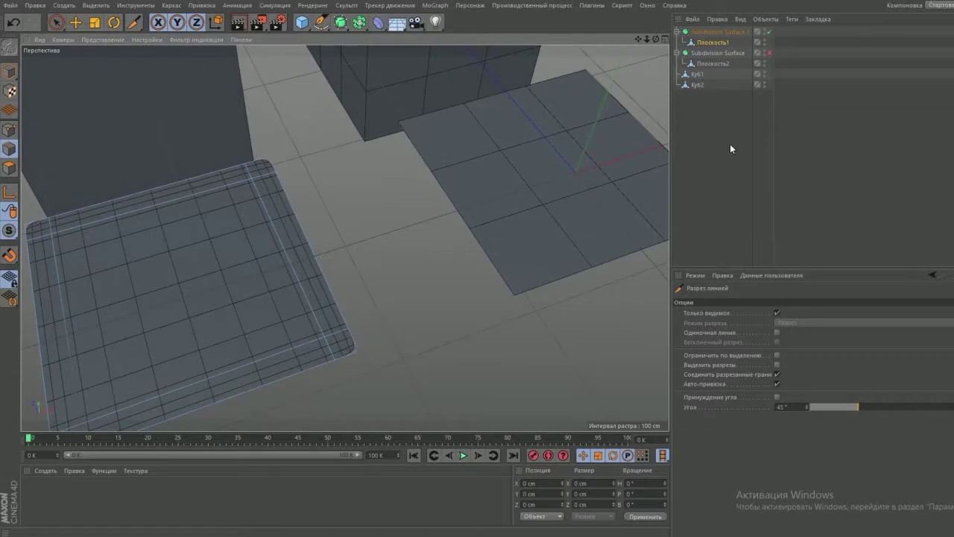
pyautogui.click(769, 53)
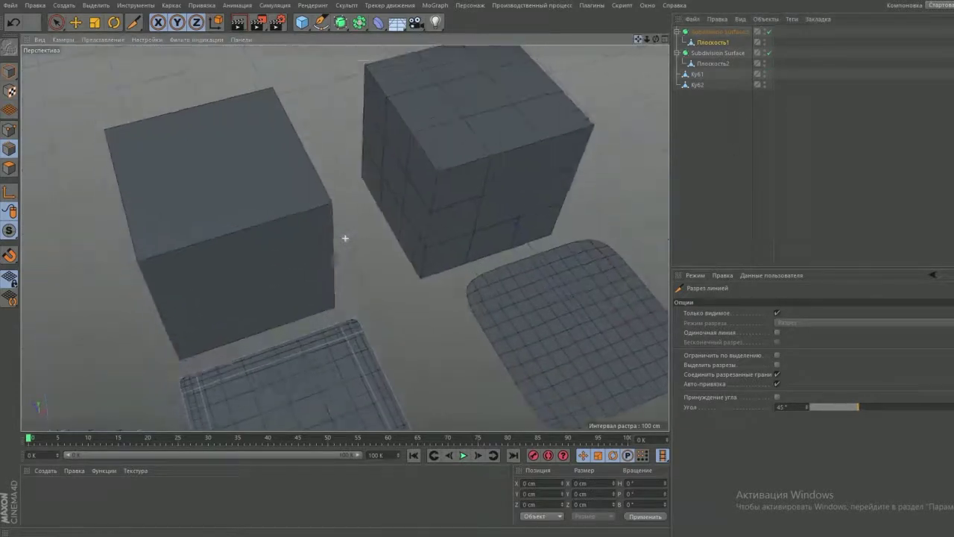
pyautogui.click(342, 22)
# Nest Куб1 under Subdivision Surface.3 and rectangle-select all of its edges
pyautogui.moveTo(697, 96)
pyautogui.mouseDown()
pyautogui.moveTo(715, 32)
pyautogui.moveTo(713, 53)
pyautogui.mouseUp()
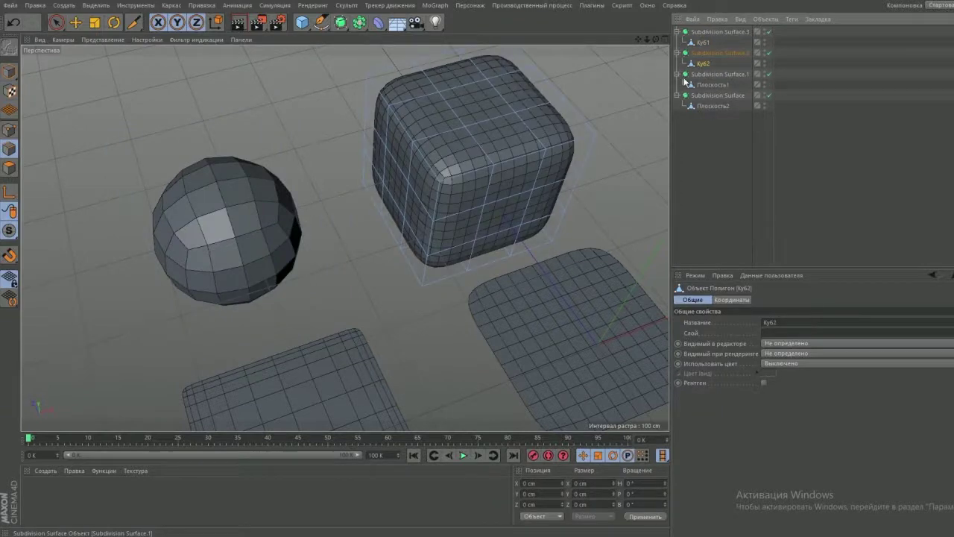
pyautogui.click(769, 31)
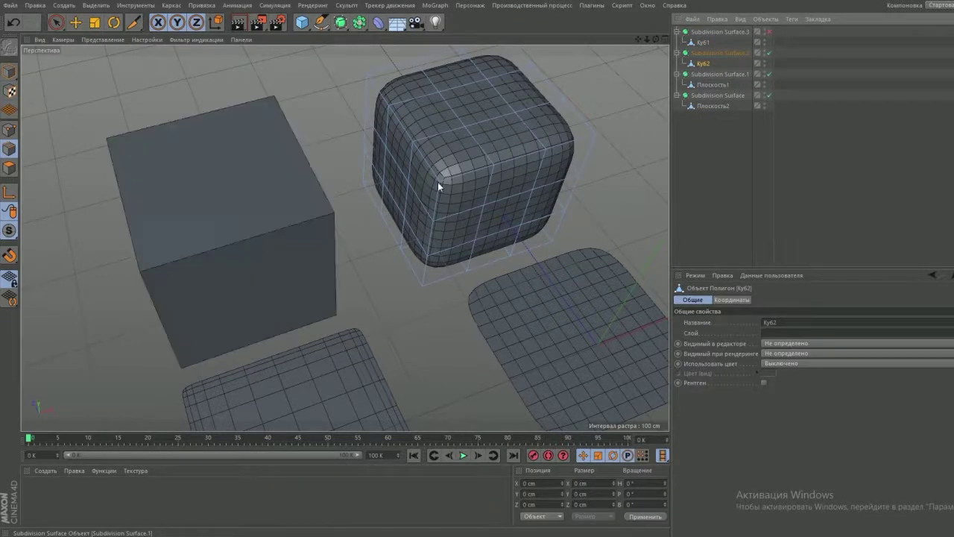
pyautogui.click(704, 42)
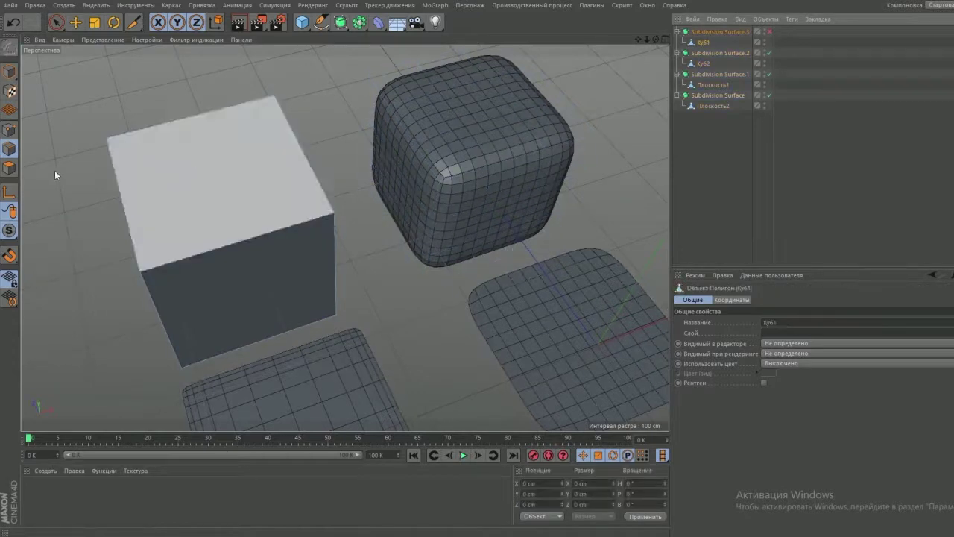
pyautogui.click(56, 23)
pyautogui.click(102, 57)
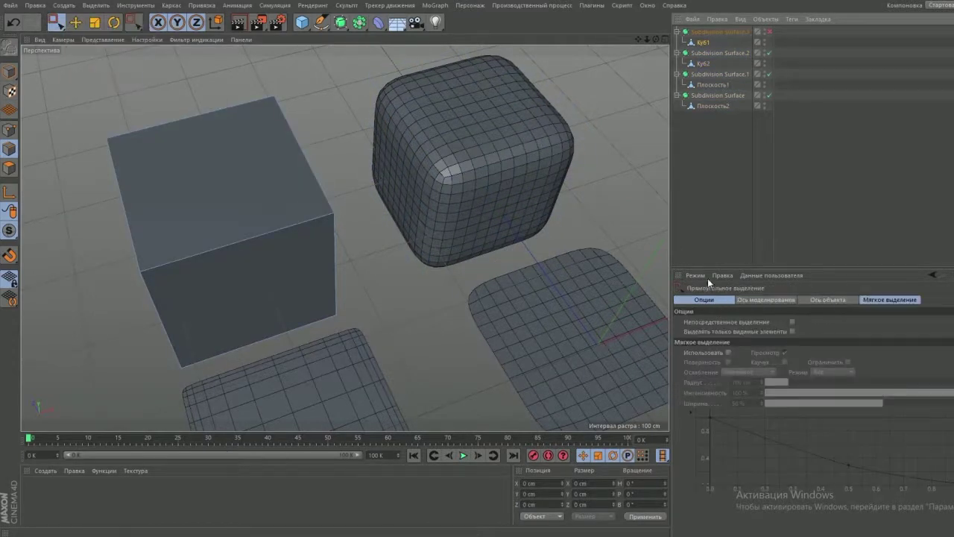
pyautogui.moveTo(59, 119); pyautogui.dragTo(279, 366)
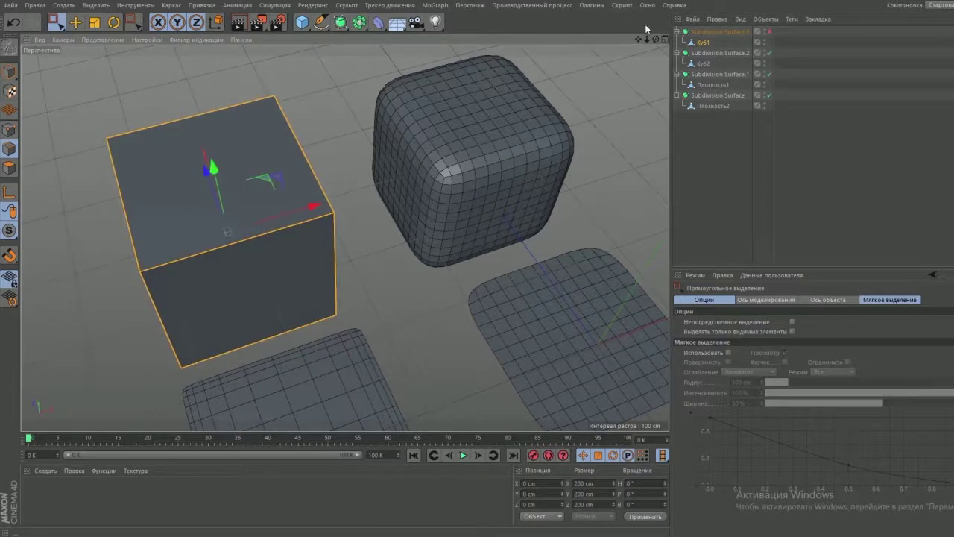
# Bevel the selected edges, re-enable smoothing with Editor Subdivision 6, and render the view
pyautogui.moveTo(655, 39); pyautogui.dragTo(618, 47)
pyautogui.rightClick(510, 290)
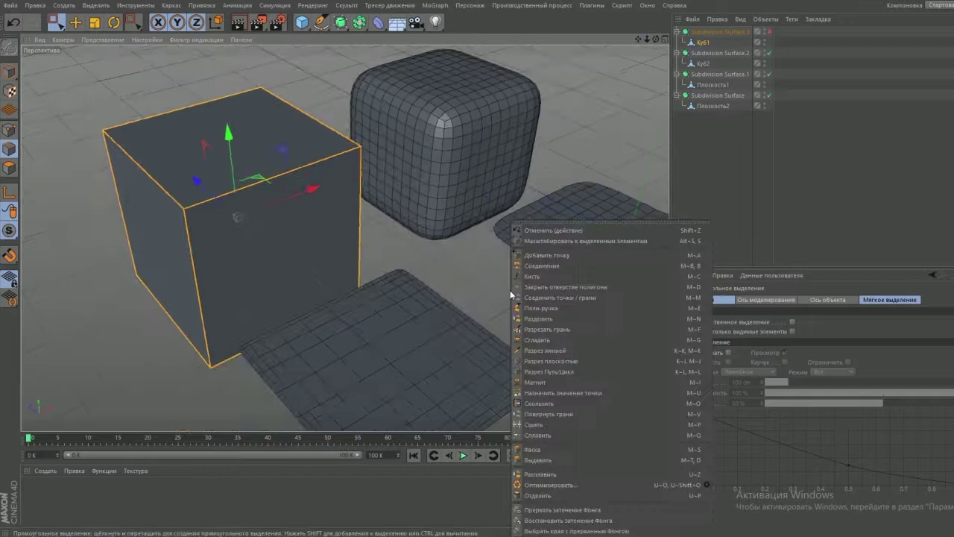
pyautogui.click(533, 449)
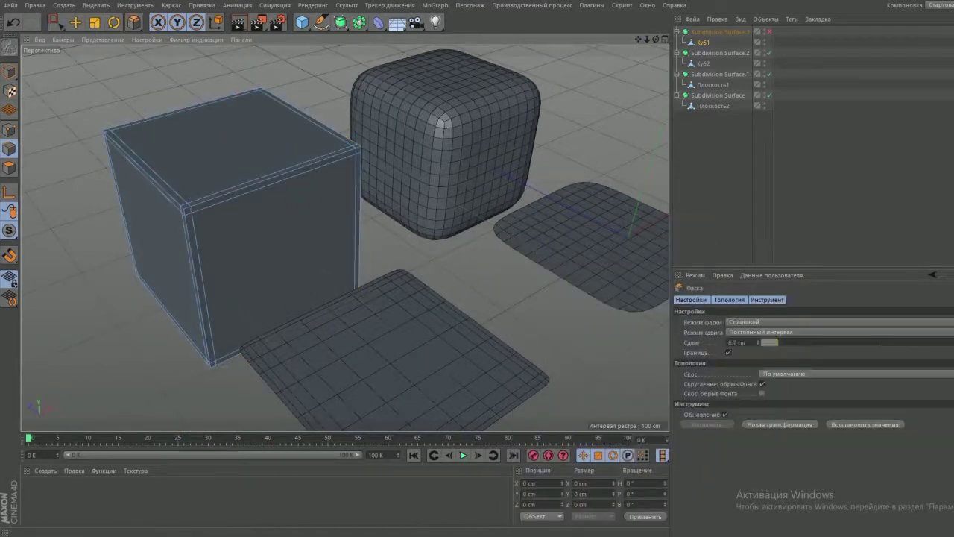
pyautogui.click(719, 32)
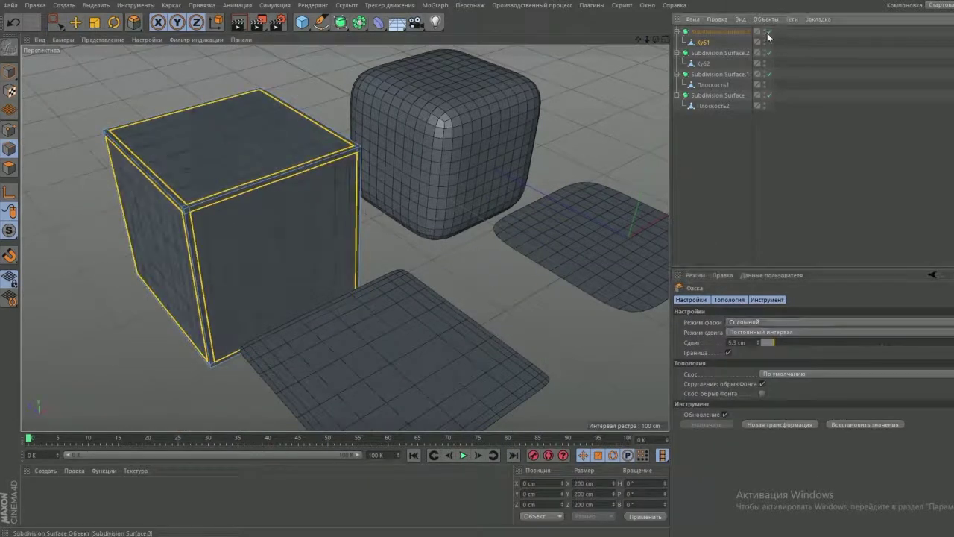
pyautogui.click(769, 31)
pyautogui.moveTo(783, 334); pyautogui.dragTo(783, 330)
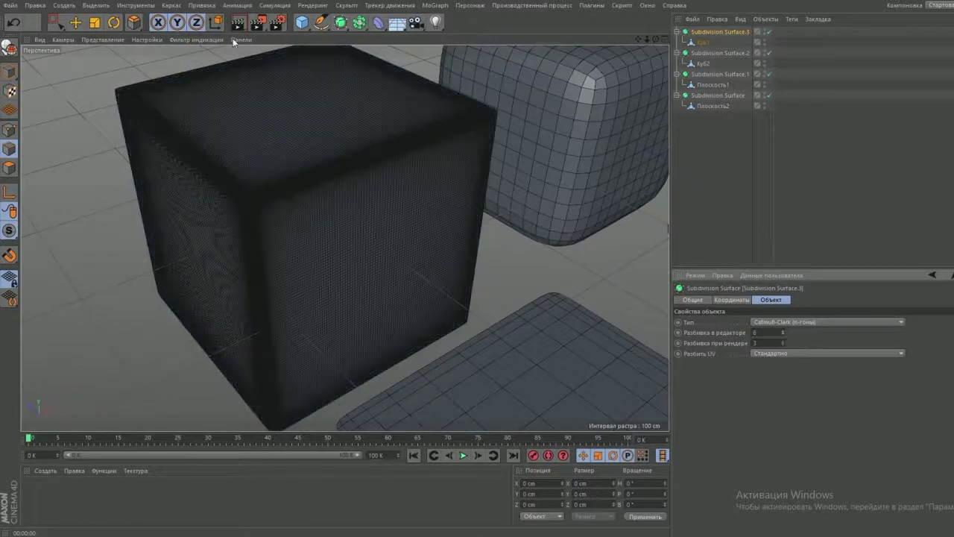
pyautogui.click(237, 24)
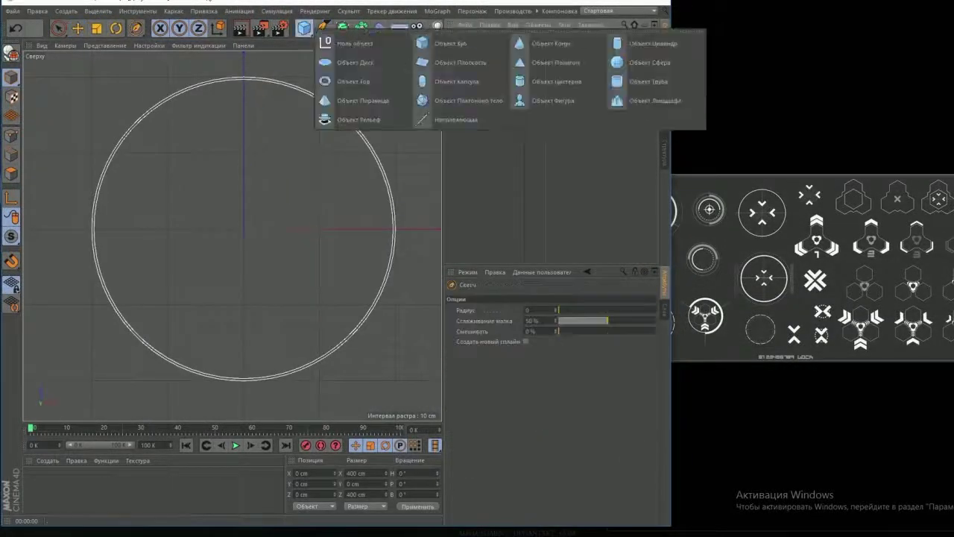
# Add a hexagon n-gon spline and draw a Spline Pen chevron rotated about 148.6°
pyautogui.click(476, 100)
pyautogui.click(322, 27)
pyautogui.click(375, 43)
pyautogui.click(256, 183)
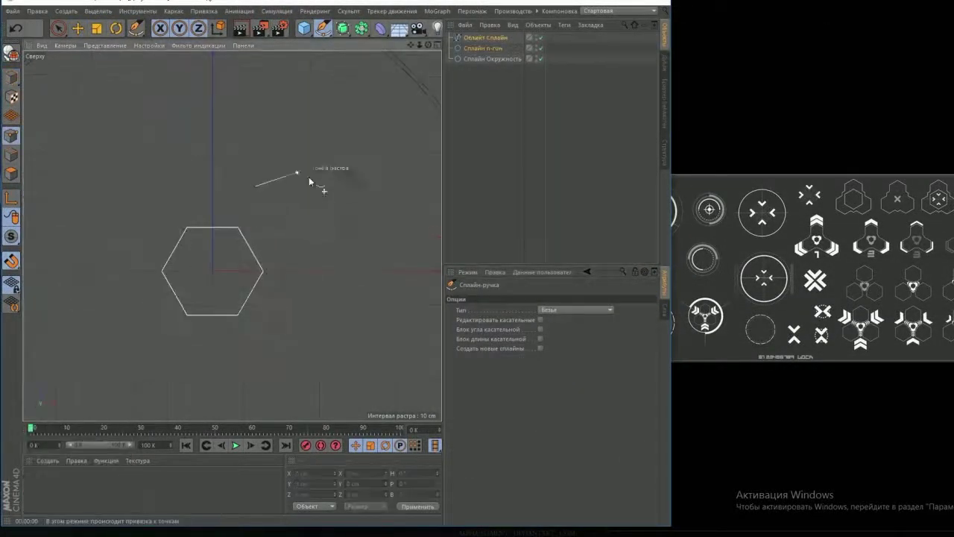
pyautogui.click(309, 176)
pyautogui.press('r')
pyautogui.moveTo(299, 179)
pyautogui.mouseDown()
pyautogui.moveTo(293, 222)
pyautogui.moveTo(201, 179)
pyautogui.mouseUp()
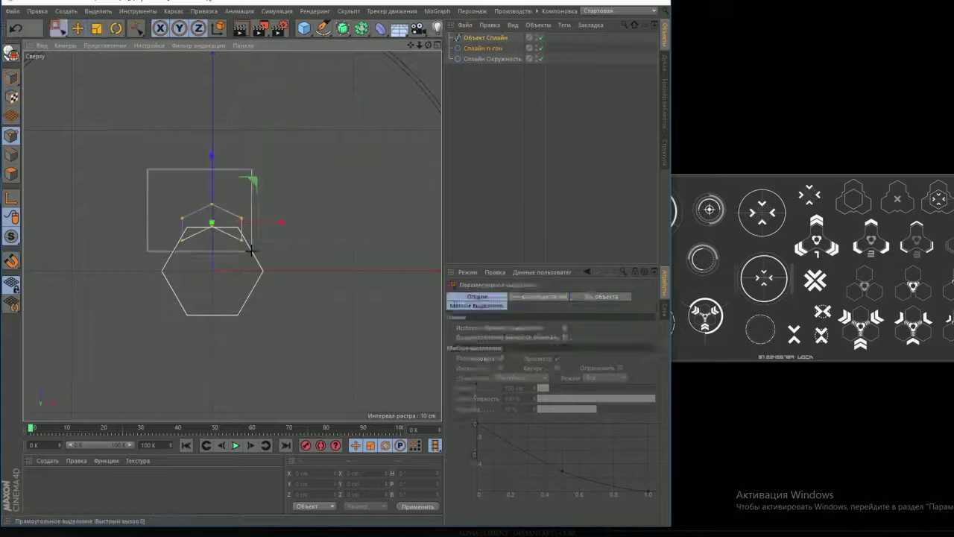
pyautogui.scroll(3, 218, 261)
pyautogui.scroll(-3, 217, 261)
# Duplicate the chevron and move the copy above the hexagon
pyautogui.hotkey('ctrl', 'c')
pyautogui.hotkey('ctrl', 'v')
pyautogui.moveTo(207, 224); pyautogui.dragTo(200, 229)
pyautogui.scroll(-3, 200, 228)
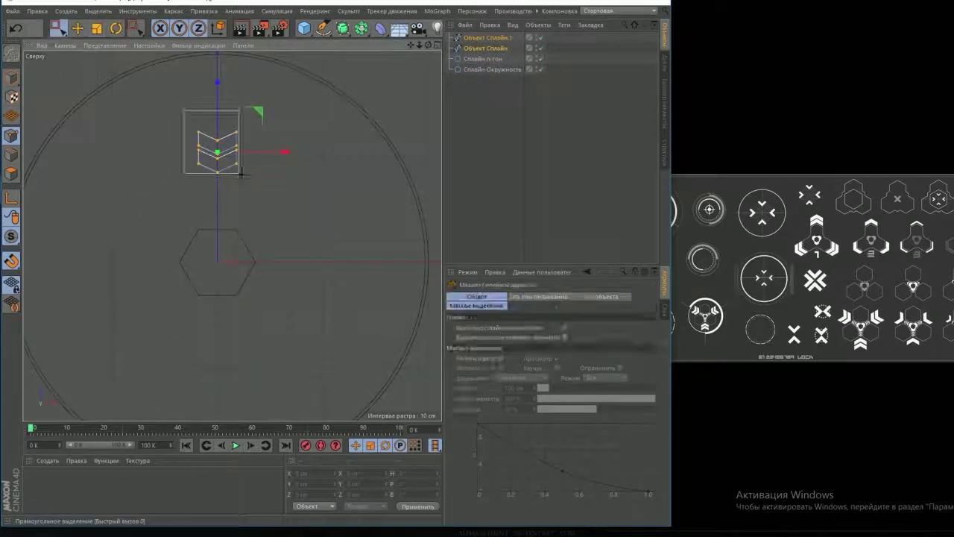
# Add another hexagon, join it with the circle into one spline, and begin renaming it
pyautogui.click(193, 56)
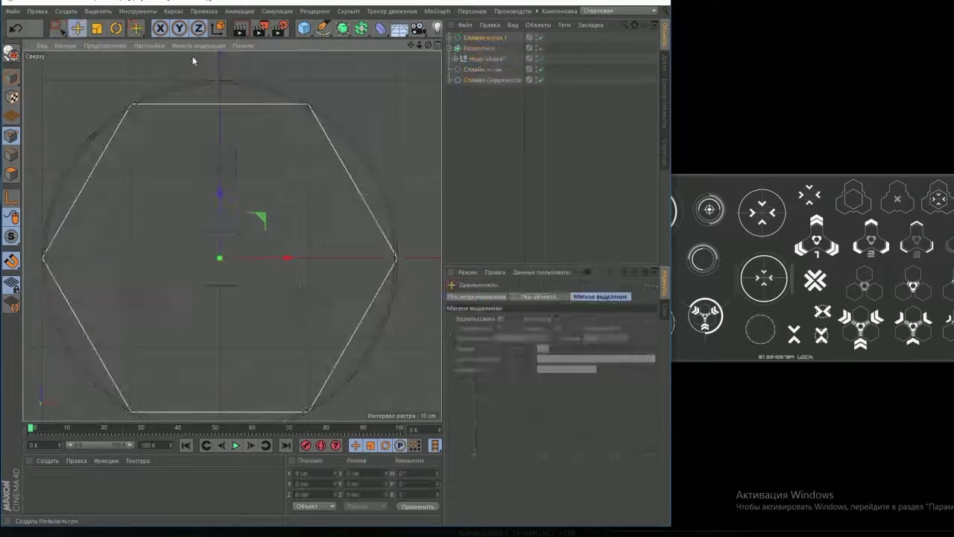
pyautogui.scroll(-2, 338, 265)
pyautogui.click(323, 29)
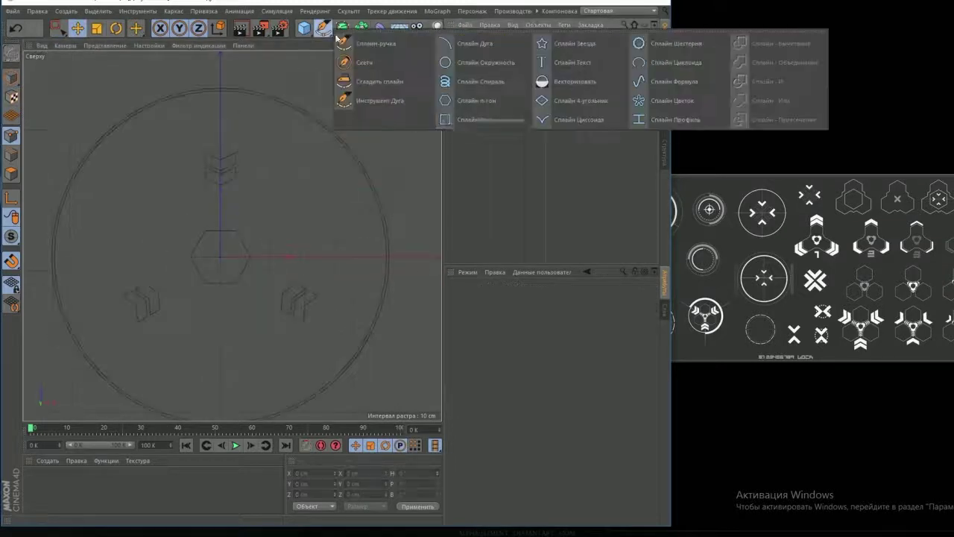
pyautogui.doubleClick(477, 37)
# Name the combined spline 'Центр', deselect everything and frame the whole emblem
pyautogui.write('центр')
pyautogui.press('Return')
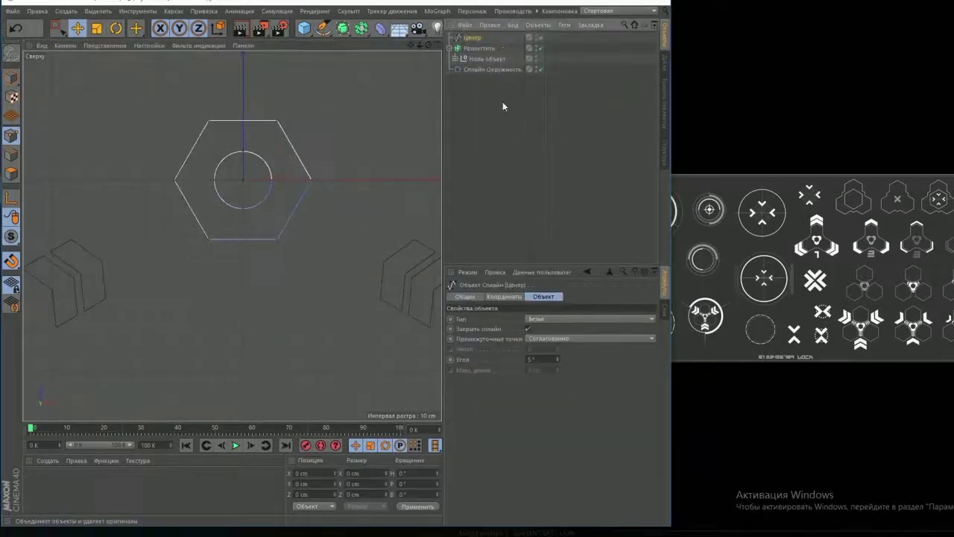
pyautogui.click(502, 102)
pyautogui.press('h')
# Add a triangle n-gon flipped into a star, and start a Spline Pen line at its vertex
pyautogui.click(323, 28)
pyautogui.click(495, 121)
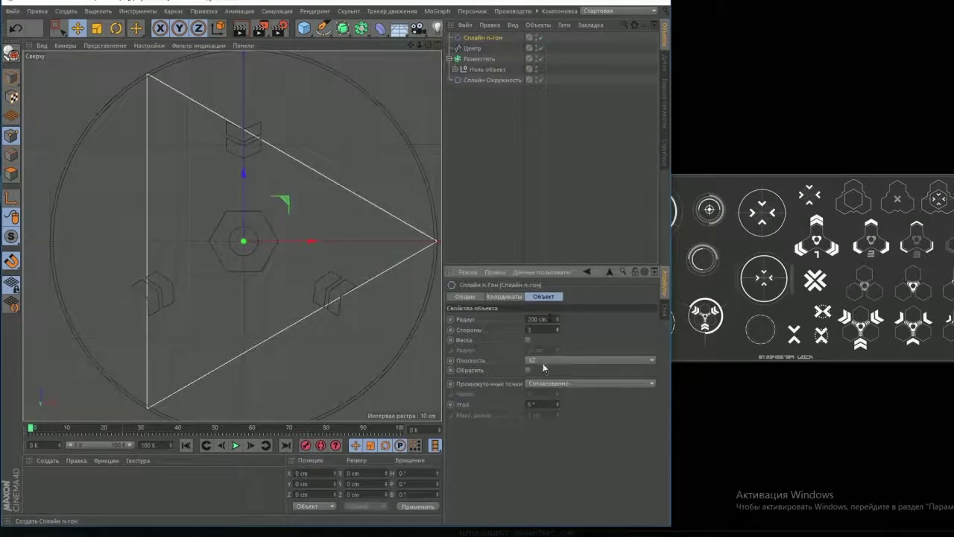
pyautogui.moveTo(313, 298); pyautogui.dragTo(230, 313)
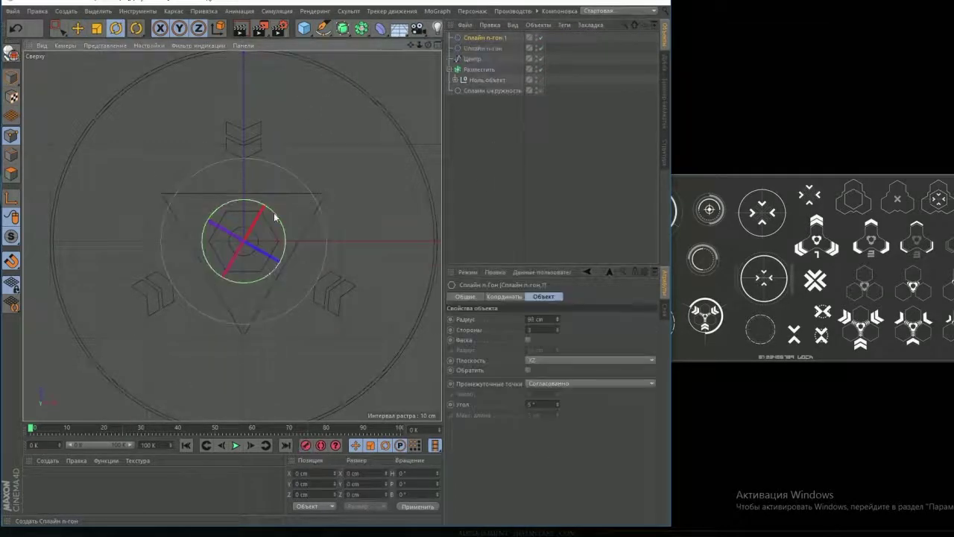
pyautogui.click(322, 28)
pyautogui.click(378, 163)
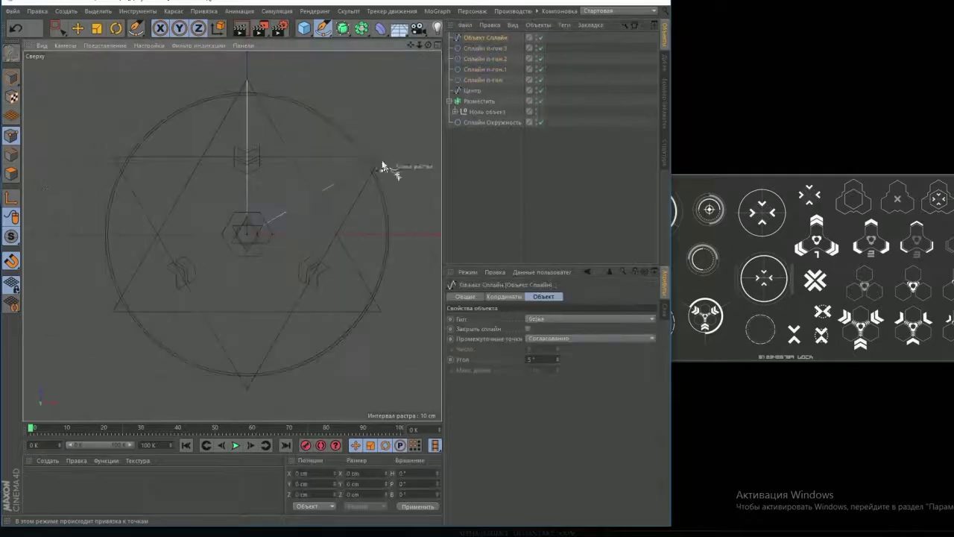
# Add a small hexagon n-gon and repeat it in a ring around the centre
pyautogui.click(323, 29)
pyautogui.click(428, 75)
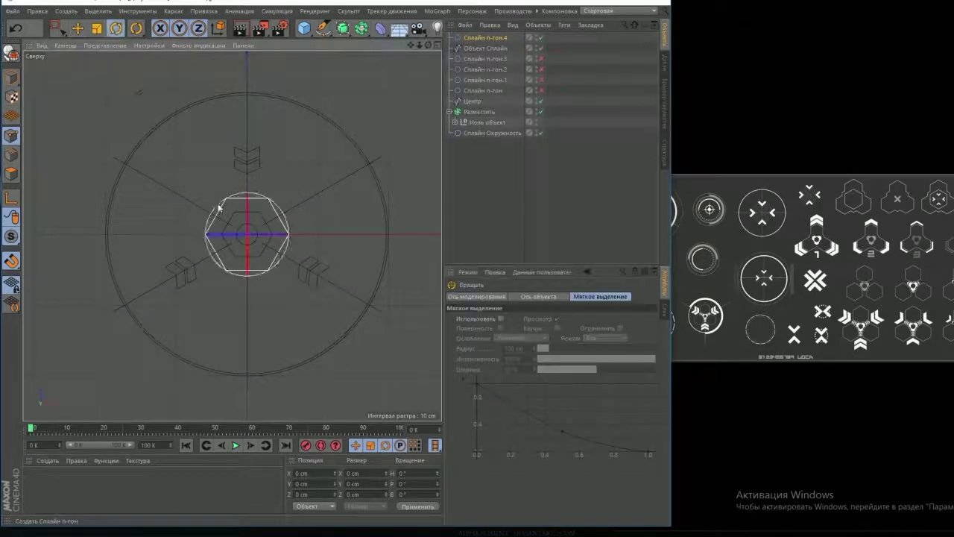
pyautogui.scroll(-3, 333, 133)
pyautogui.keyDown('alt'); pyautogui.click(360, 28); pyautogui.keyUp('alt')
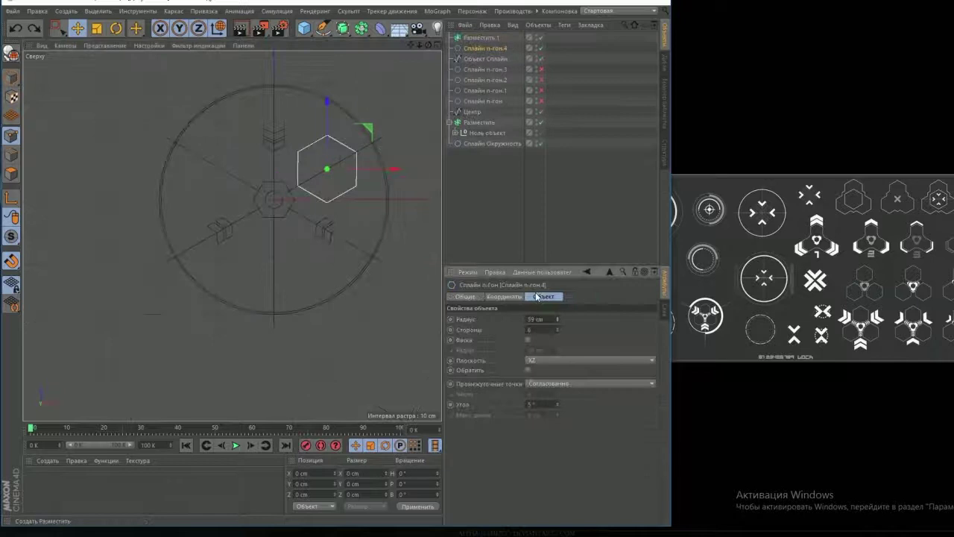